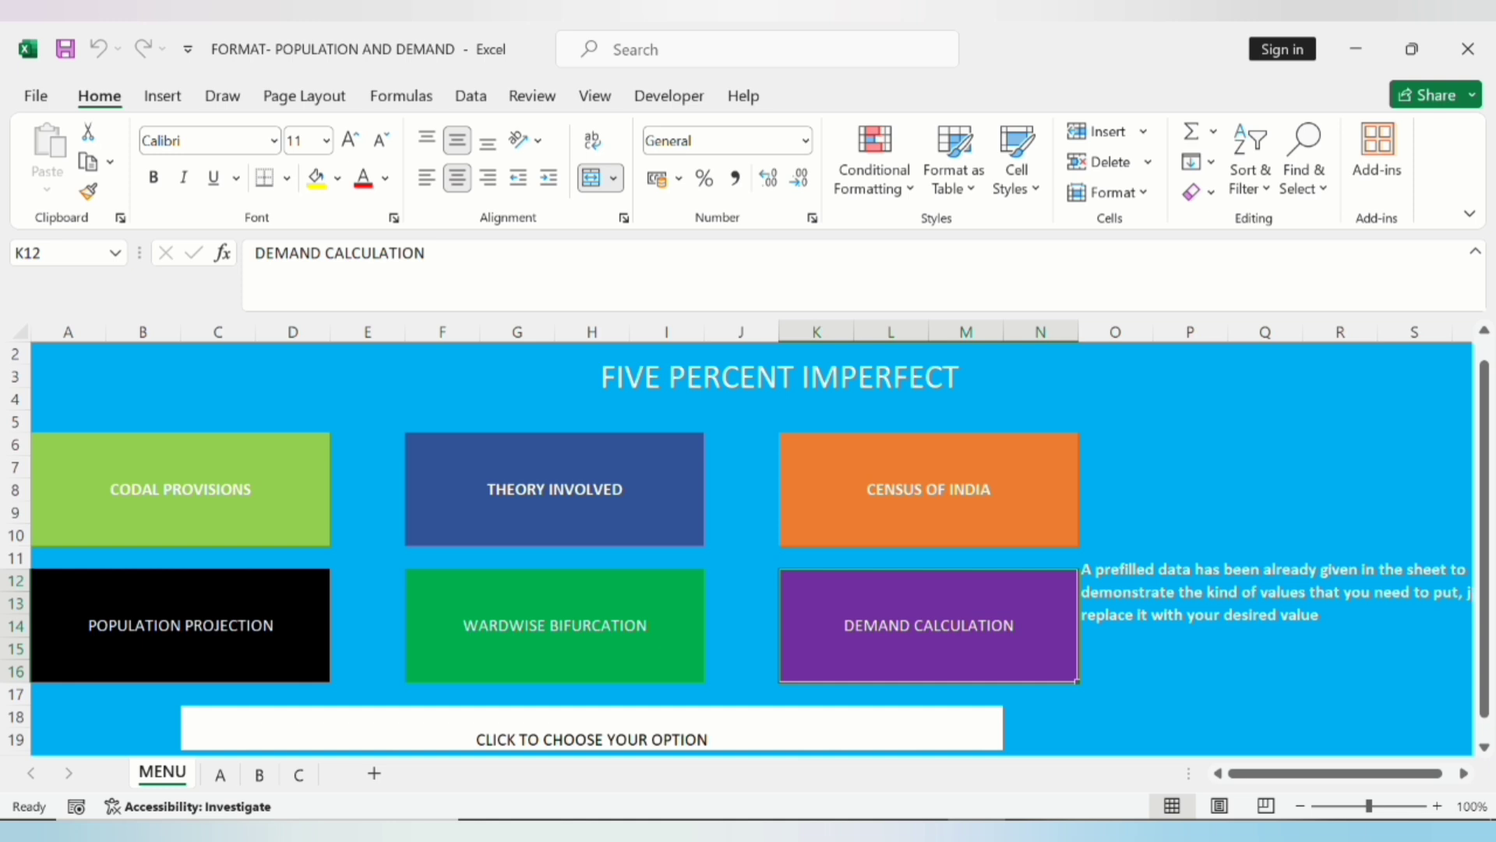
Step: Open the Population Projection sheet from the menu and undo the last two edits to restore its years and census populations
left_click(177, 672)
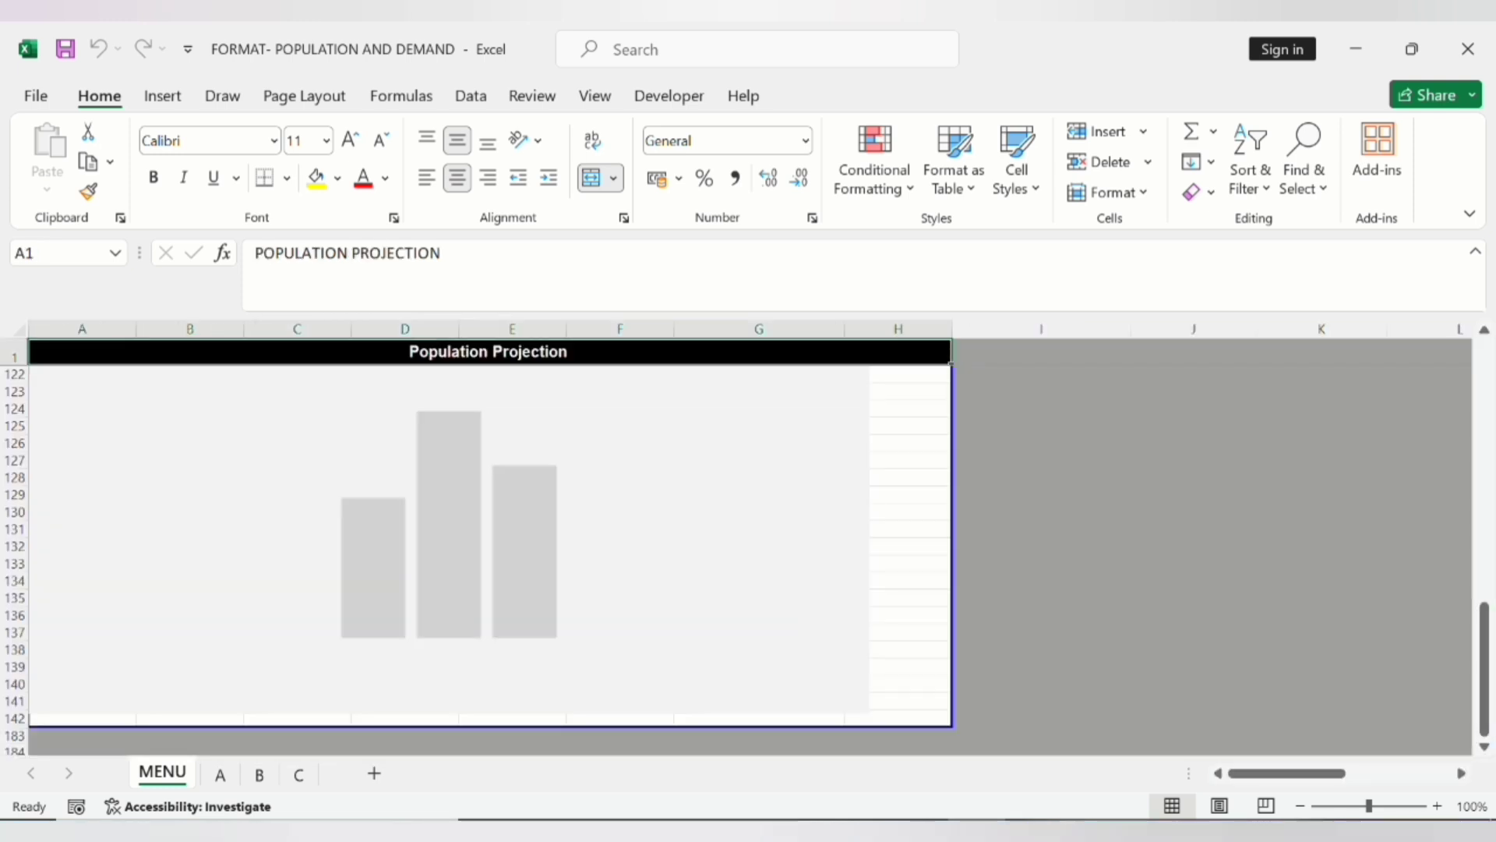
left_click(898, 473)
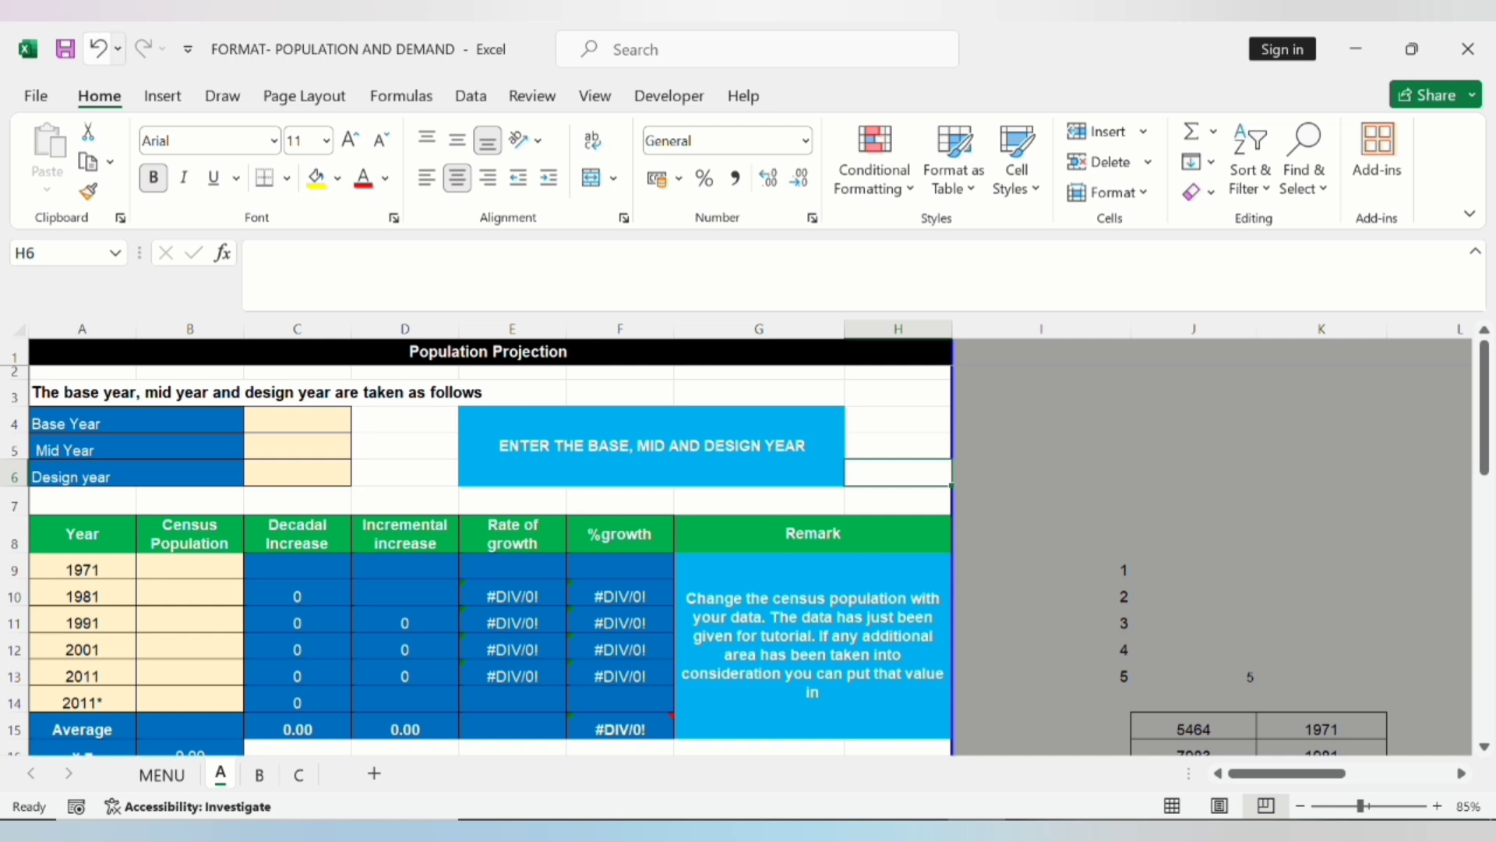
key("ctrl+z")
key("ctrl+z")
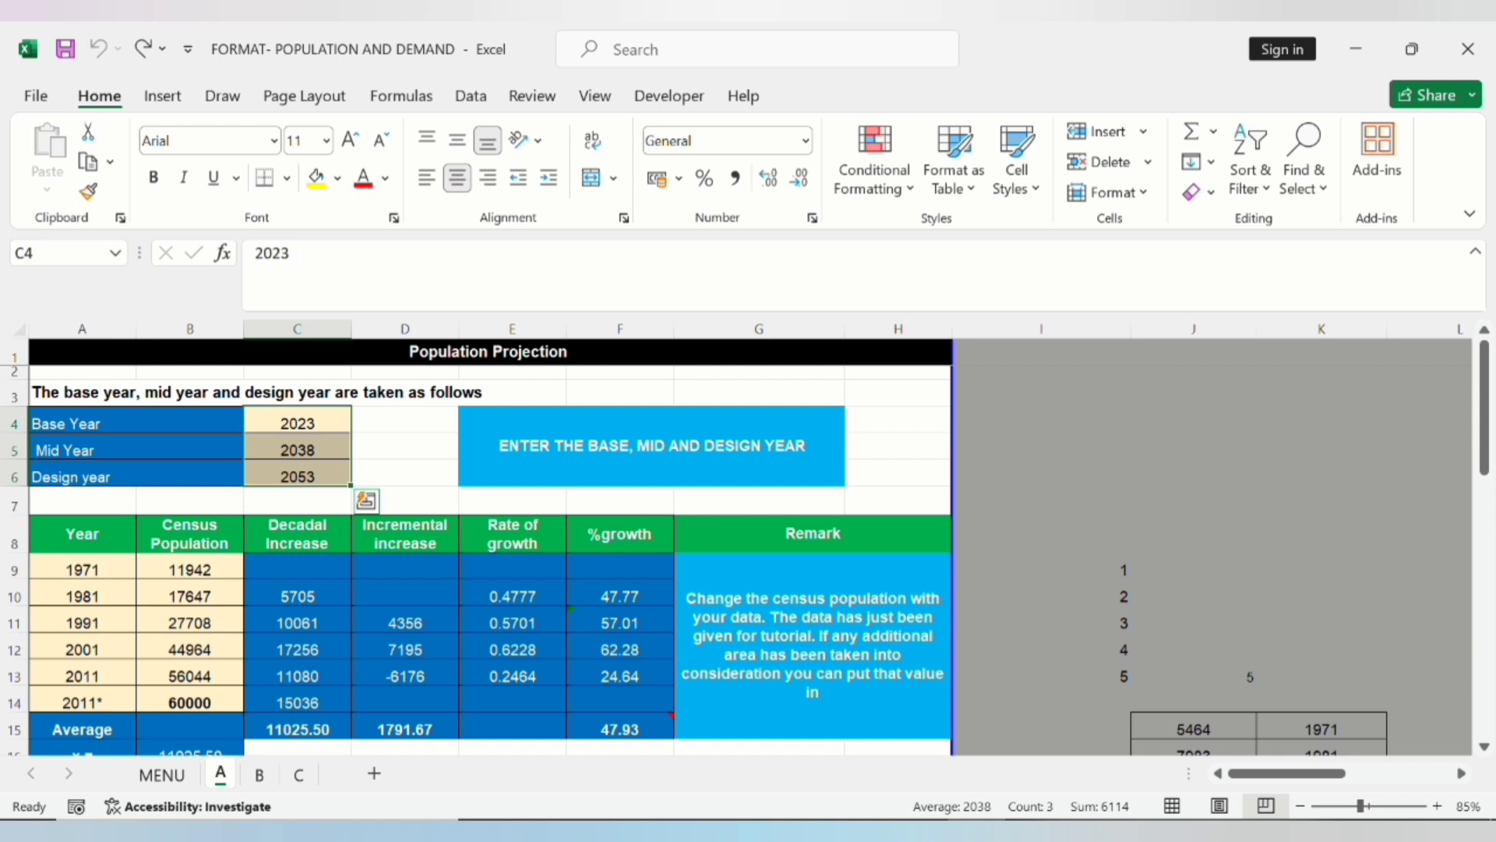
left_click(405, 423)
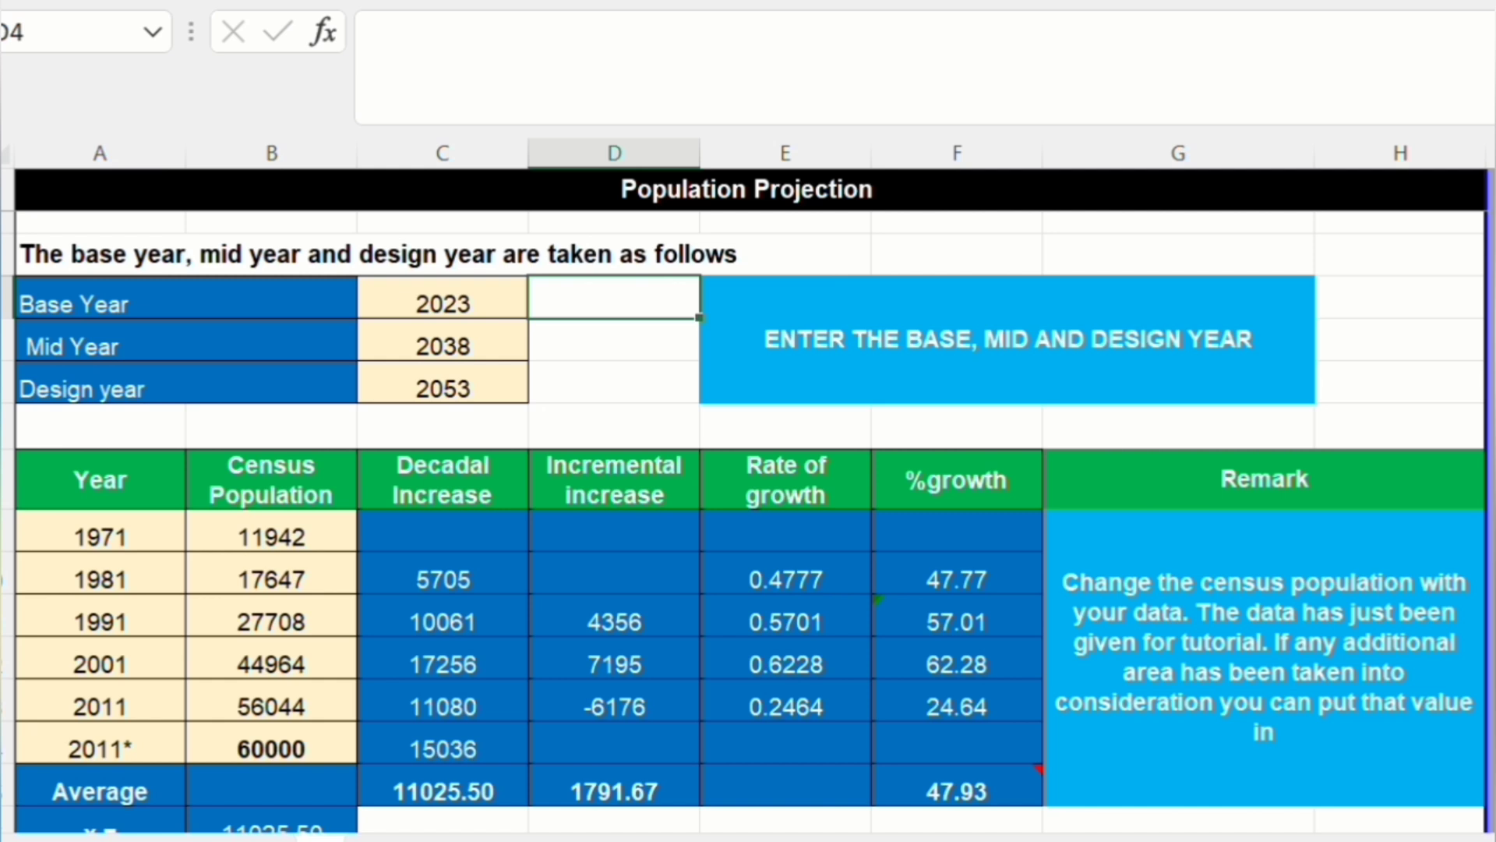
Step: Examine the base year and the formulas for decadal increase, incremental increase, rate of growth and percentage growth
left_click(443, 297)
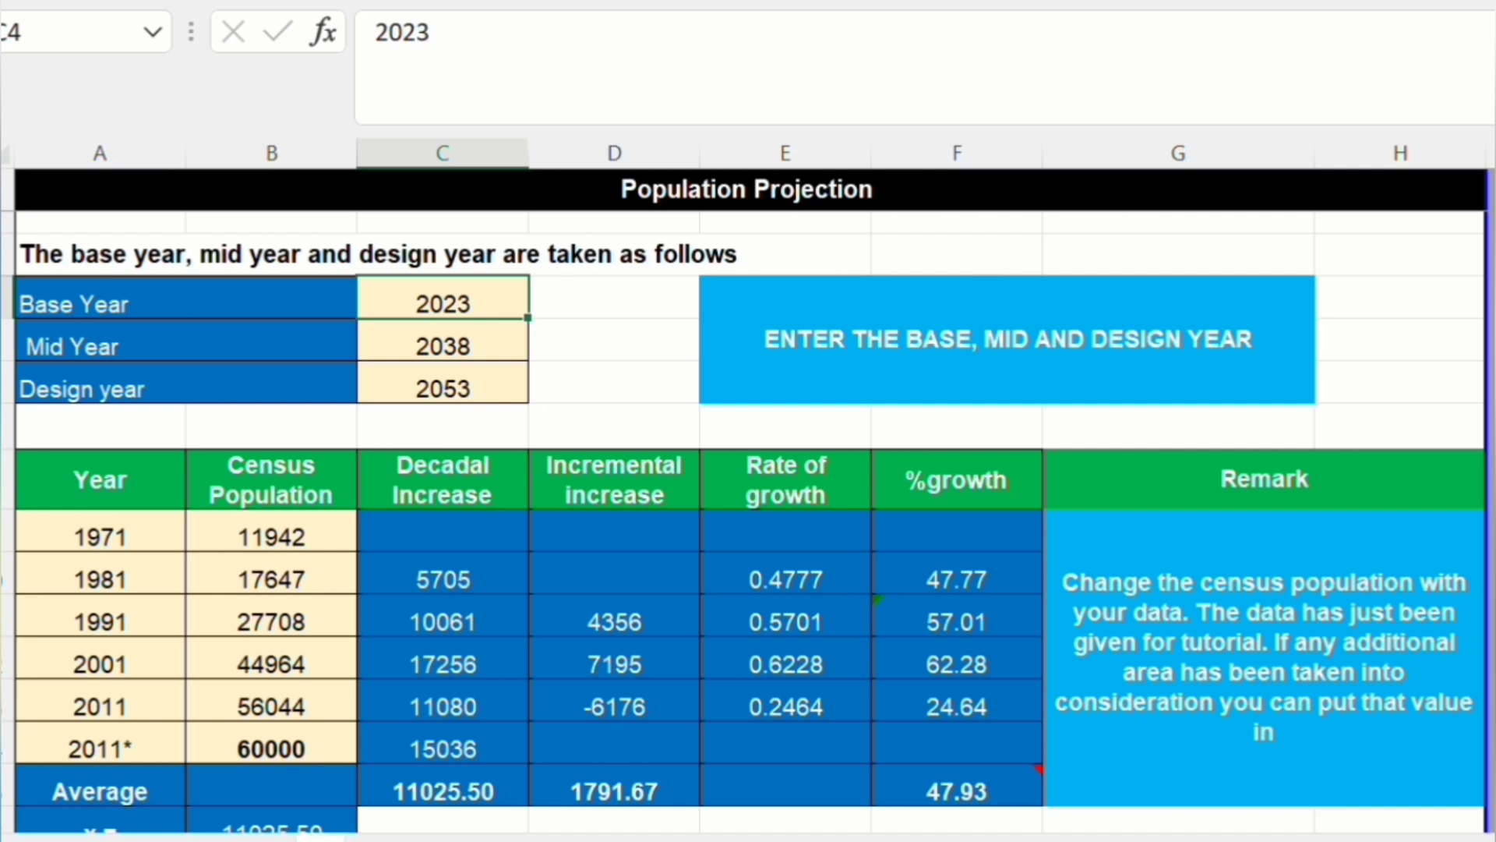
left_click(443, 574)
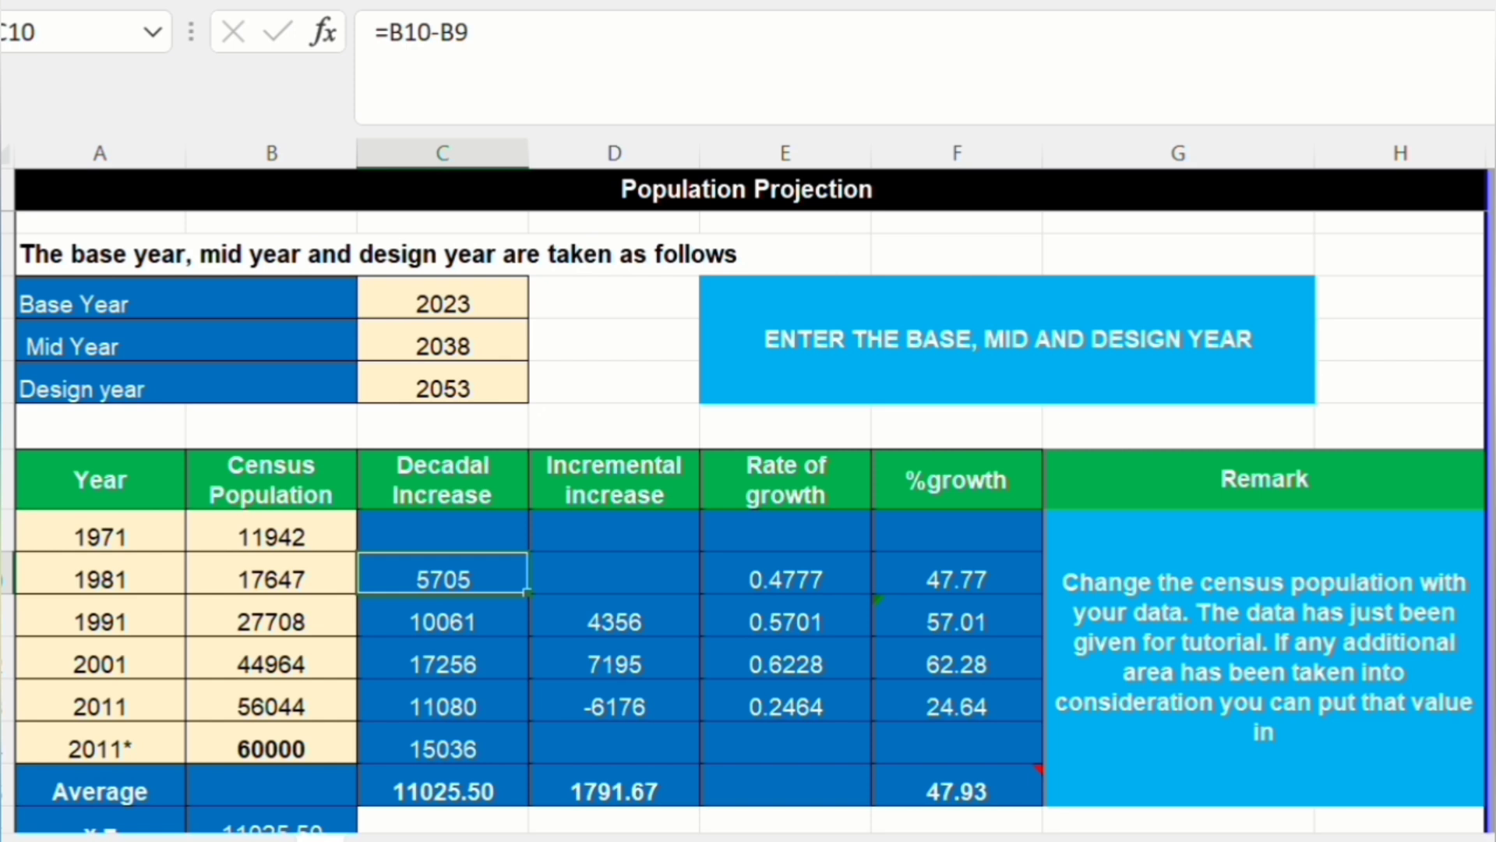
key("F2")
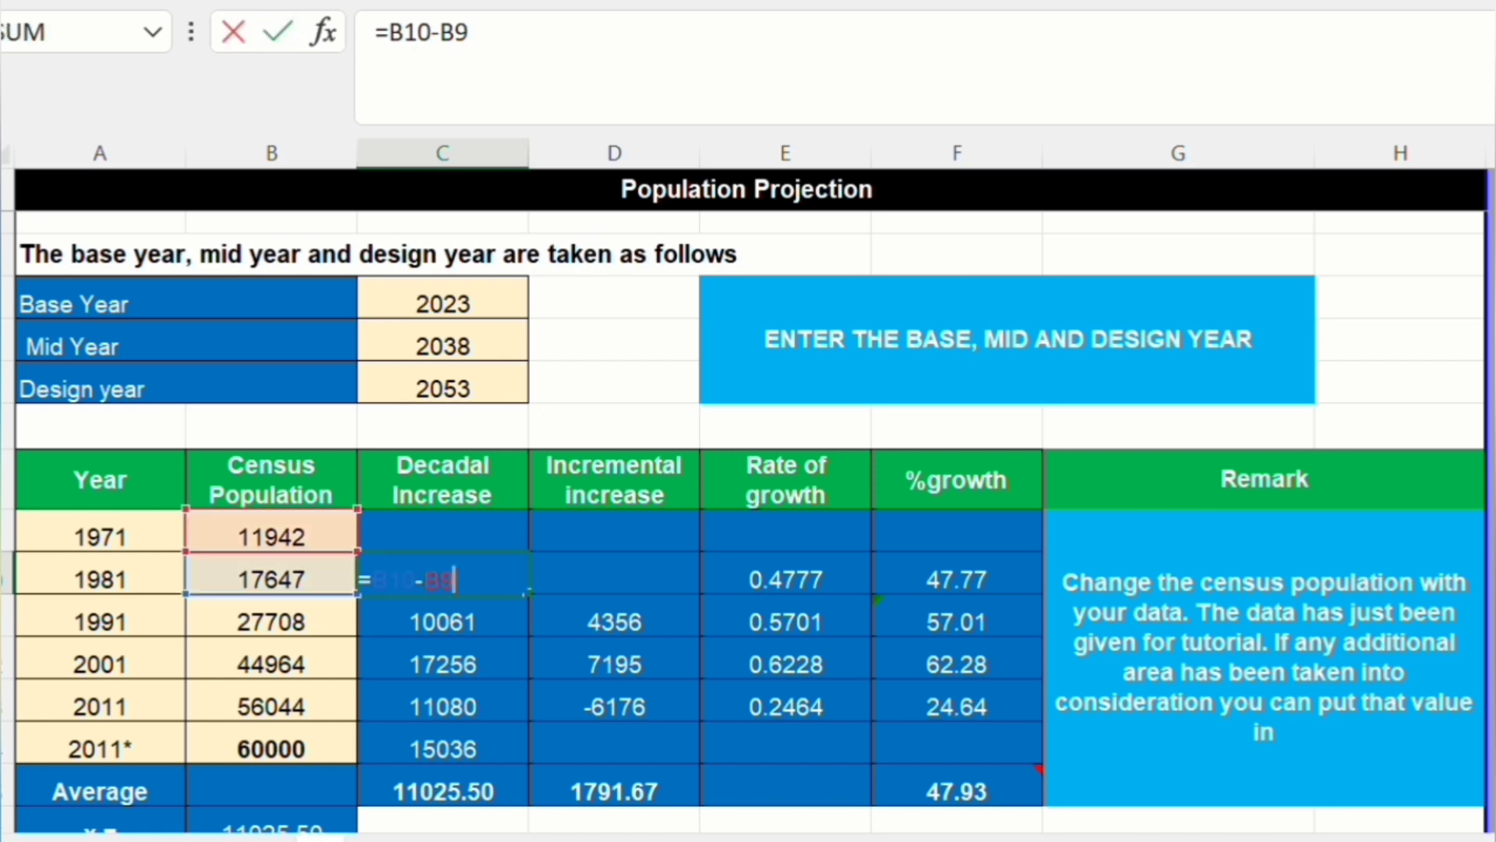
key("Escape")
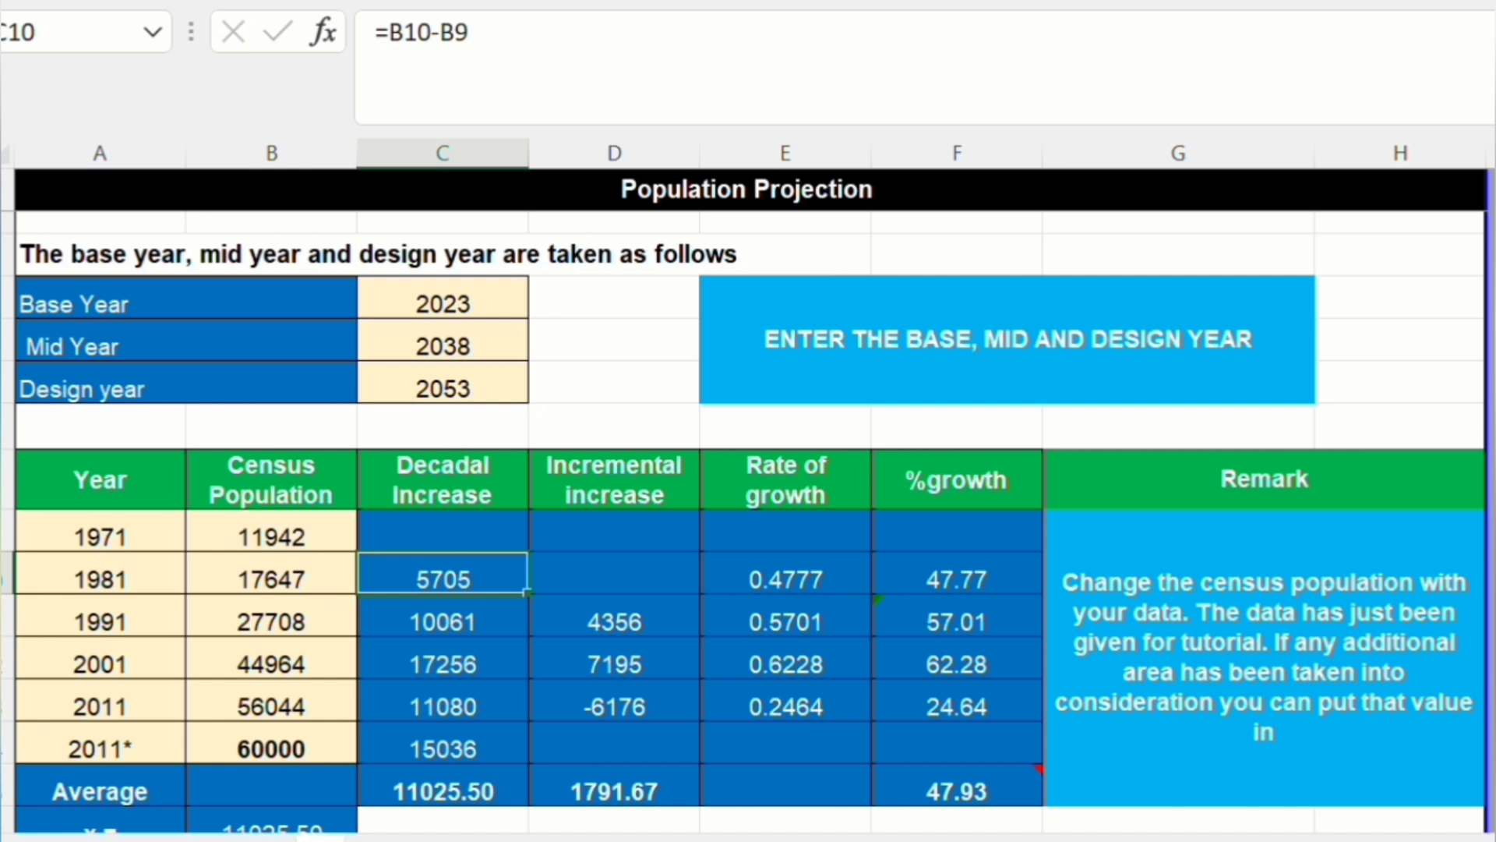
left_click(615, 618)
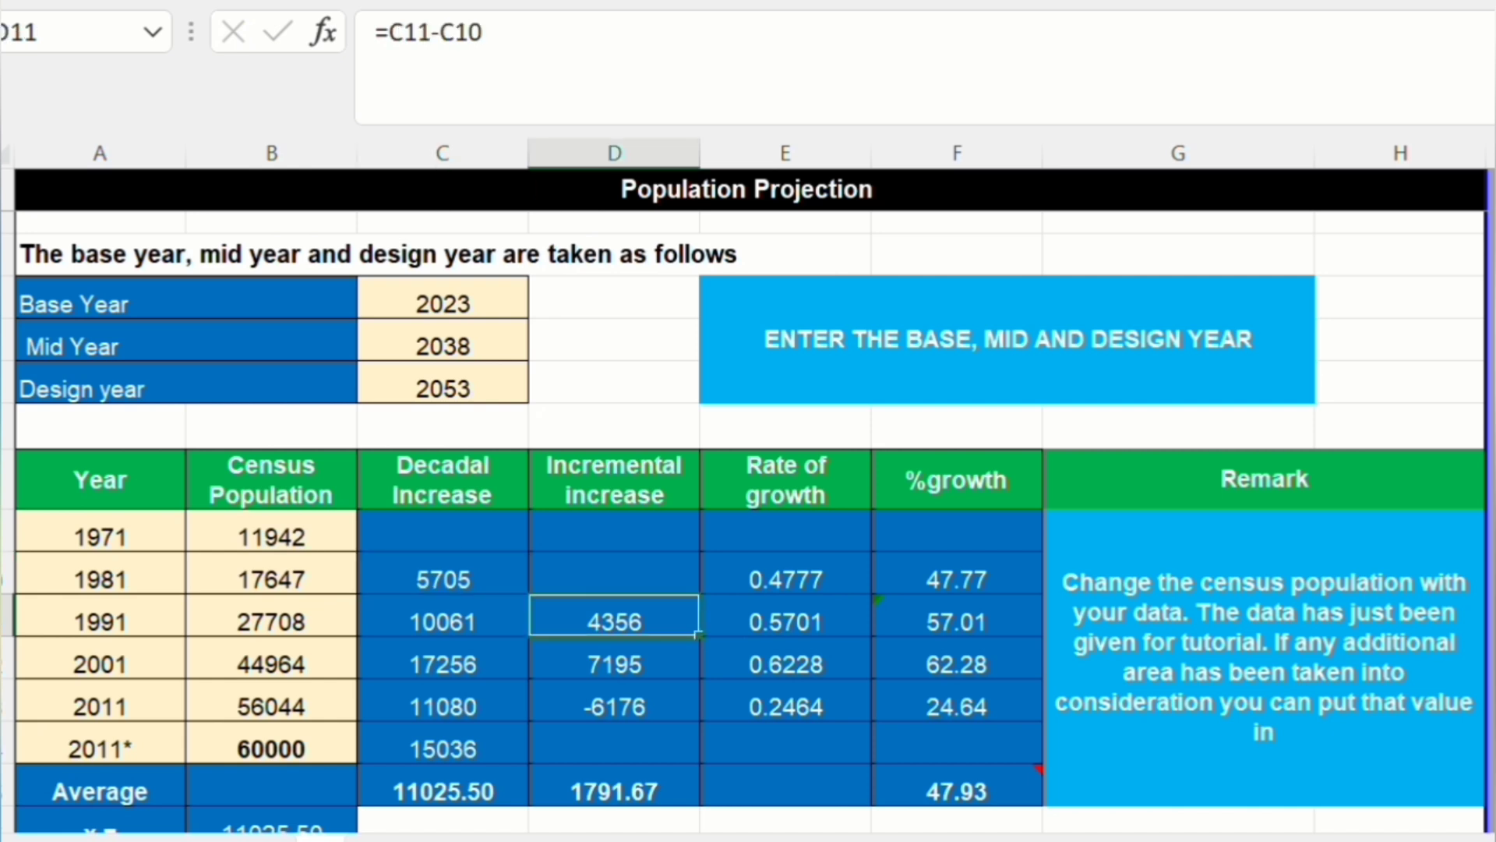
key("F2")
key("Escape")
double_click(802, 579)
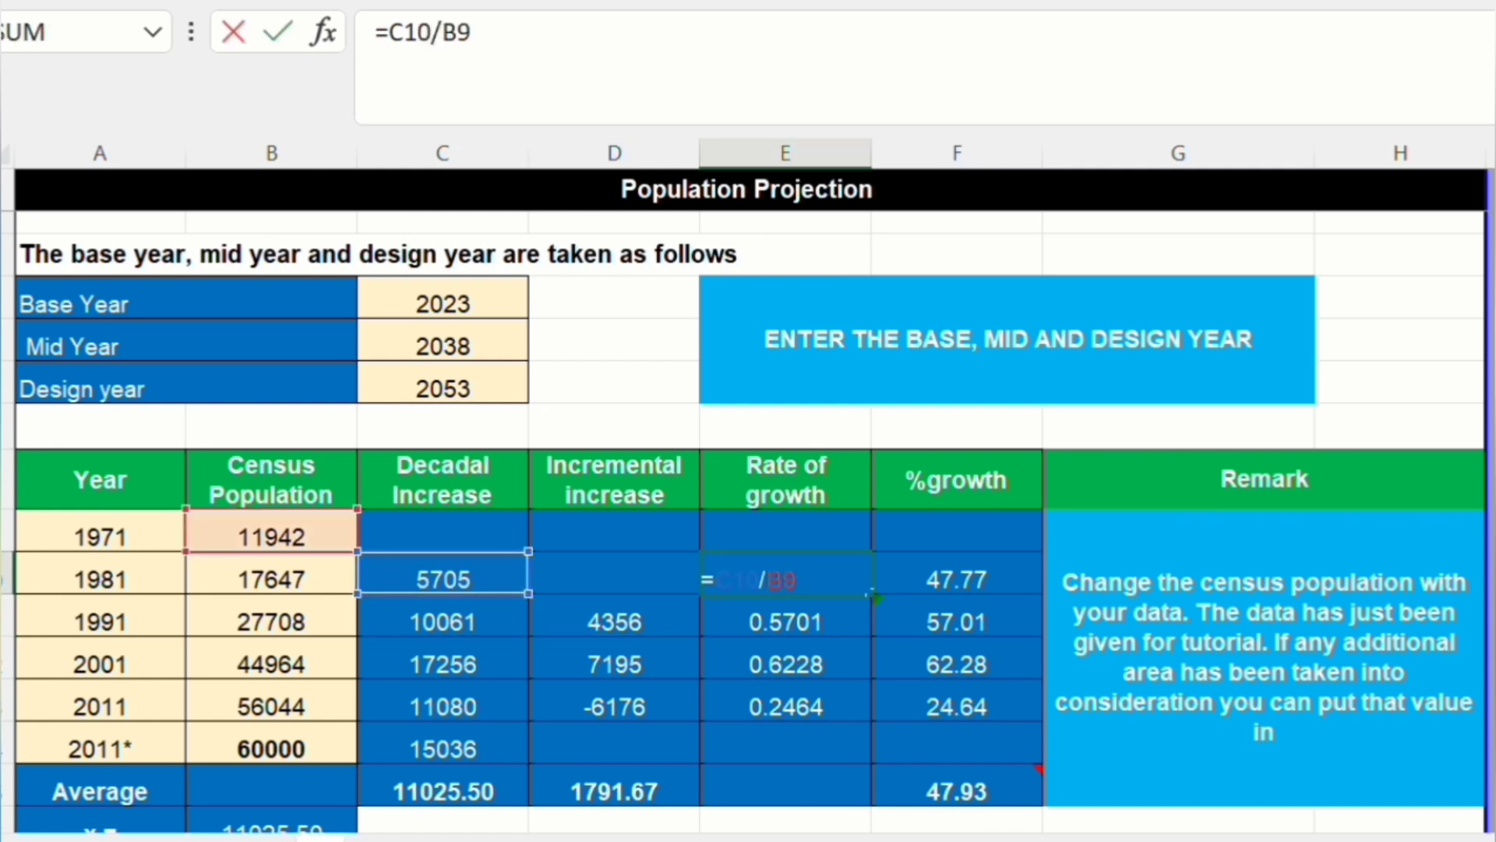
key("Escape")
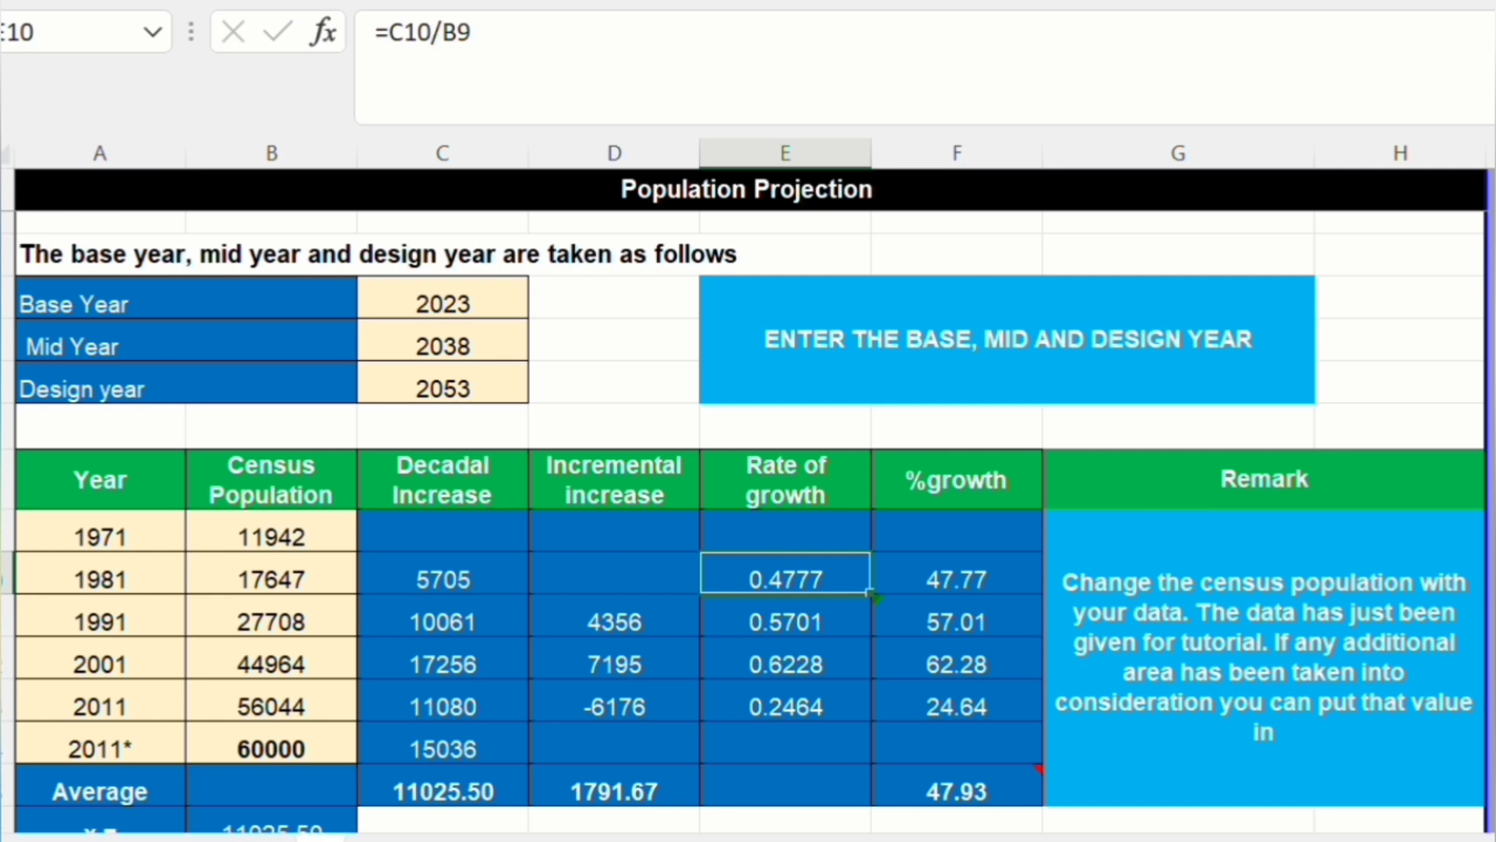
double_click(957, 579)
key("Escape")
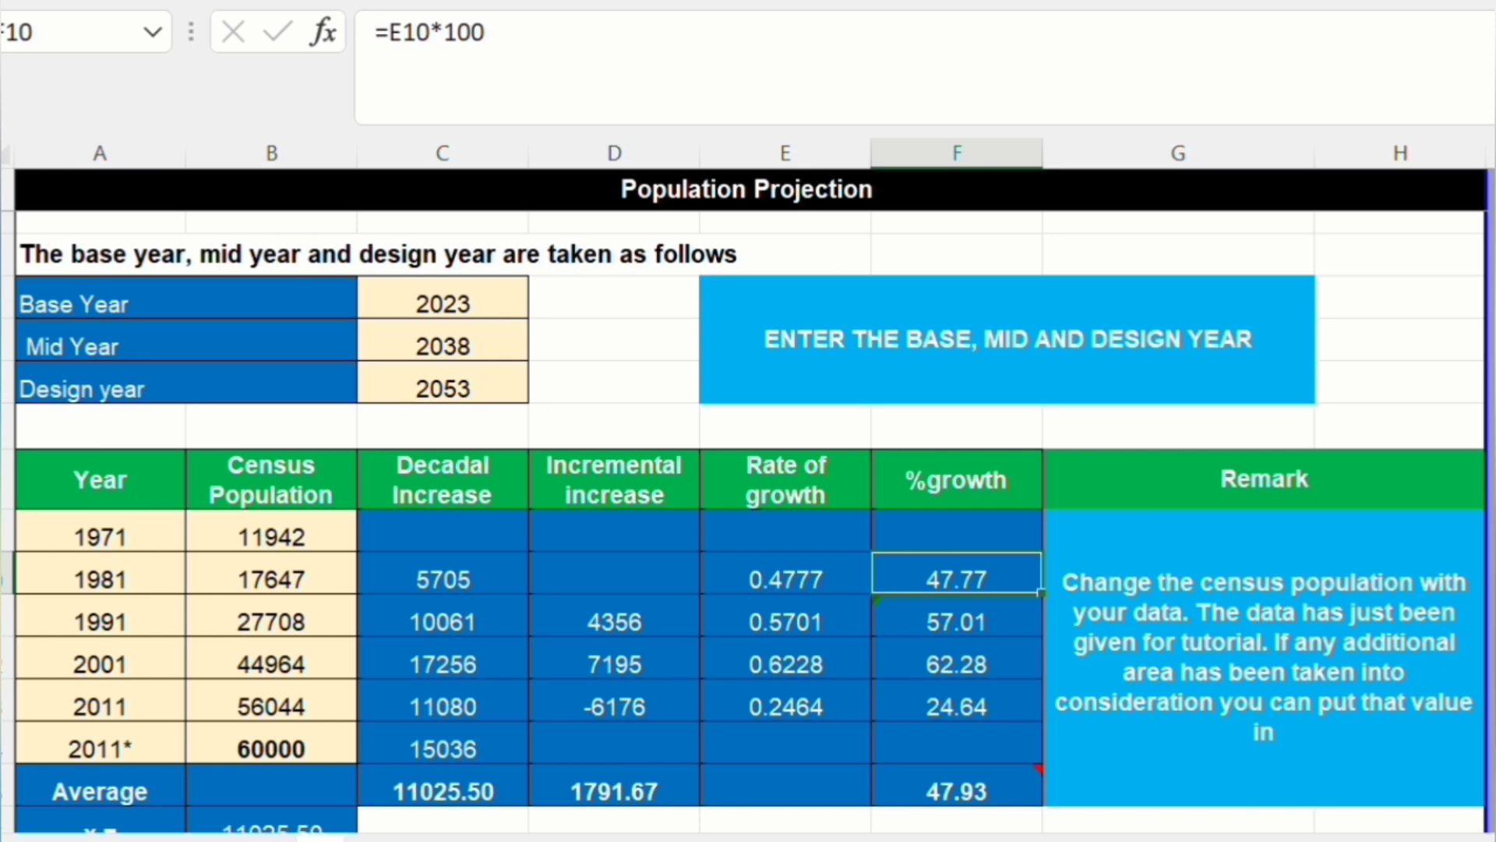
Step: Inspect the arithmetical method's 2023 row, including its label, the decade-count formula in column I and the population formula
scroll(748, 522, "down", 2)
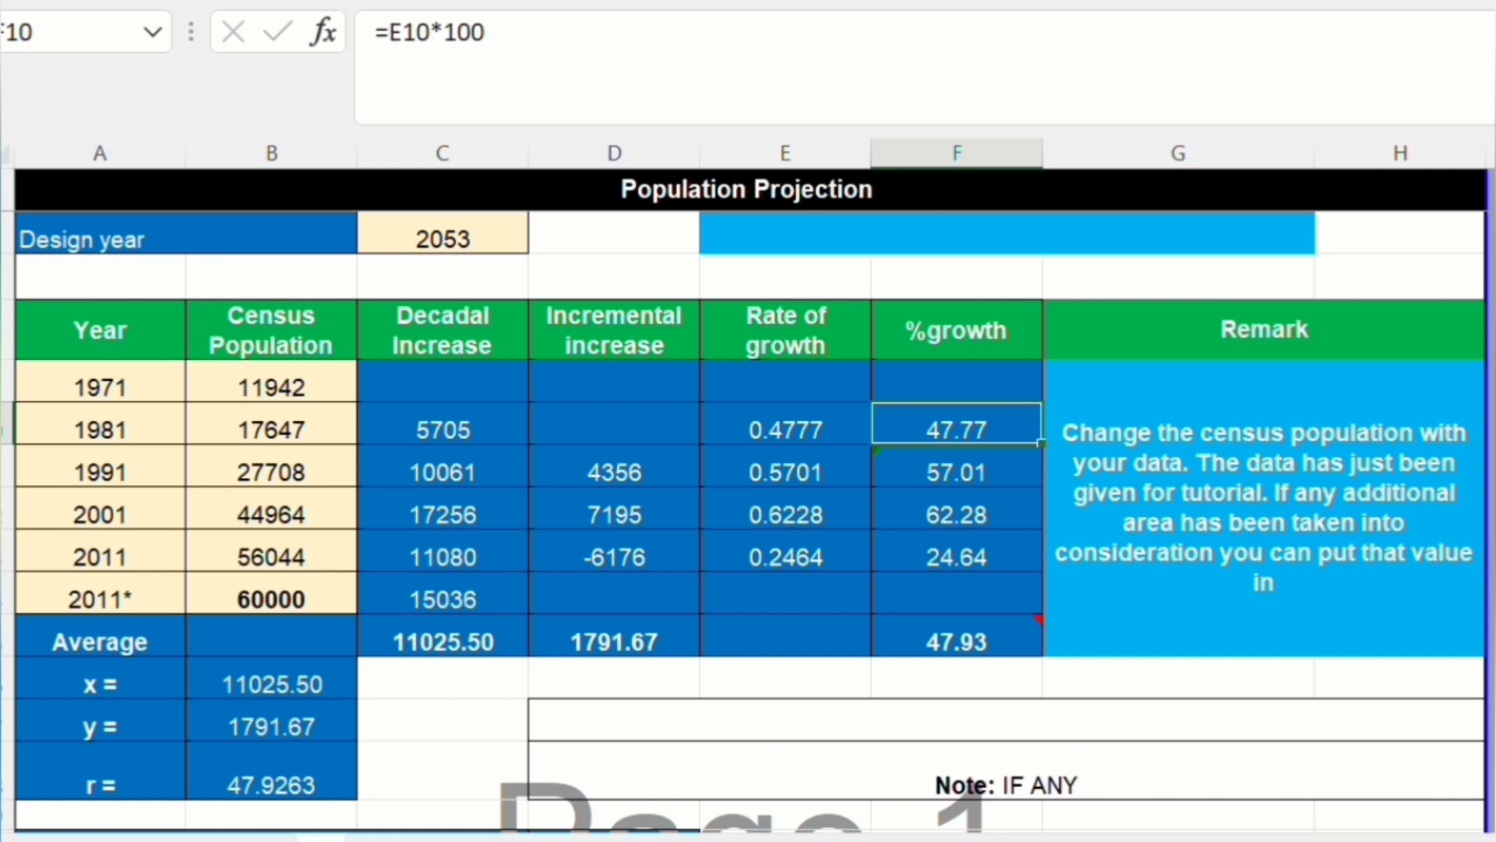
scroll(748, 499, "down", 3)
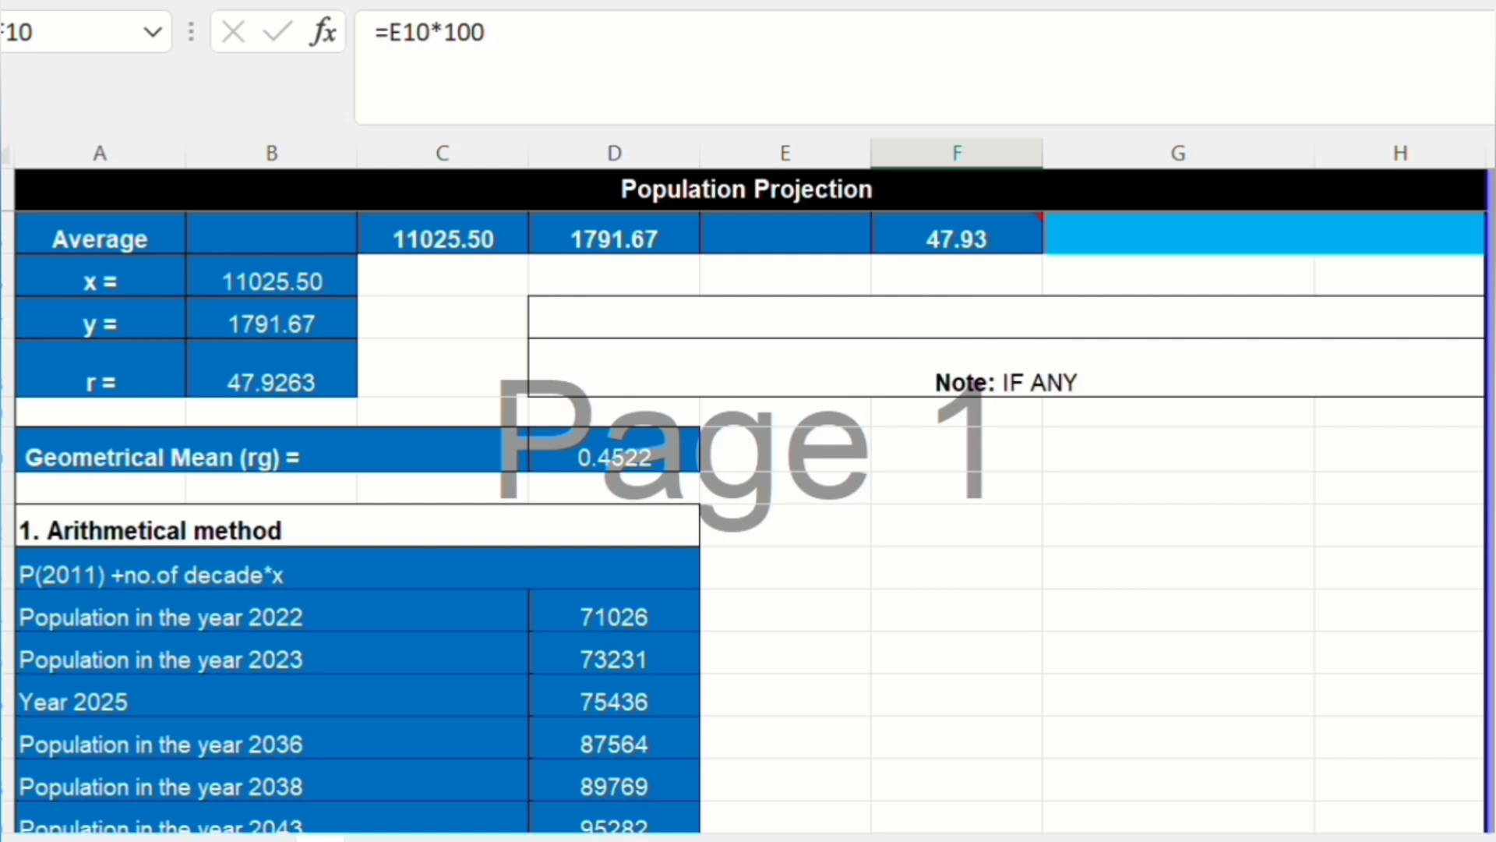
scroll(748, 522, "down", 1)
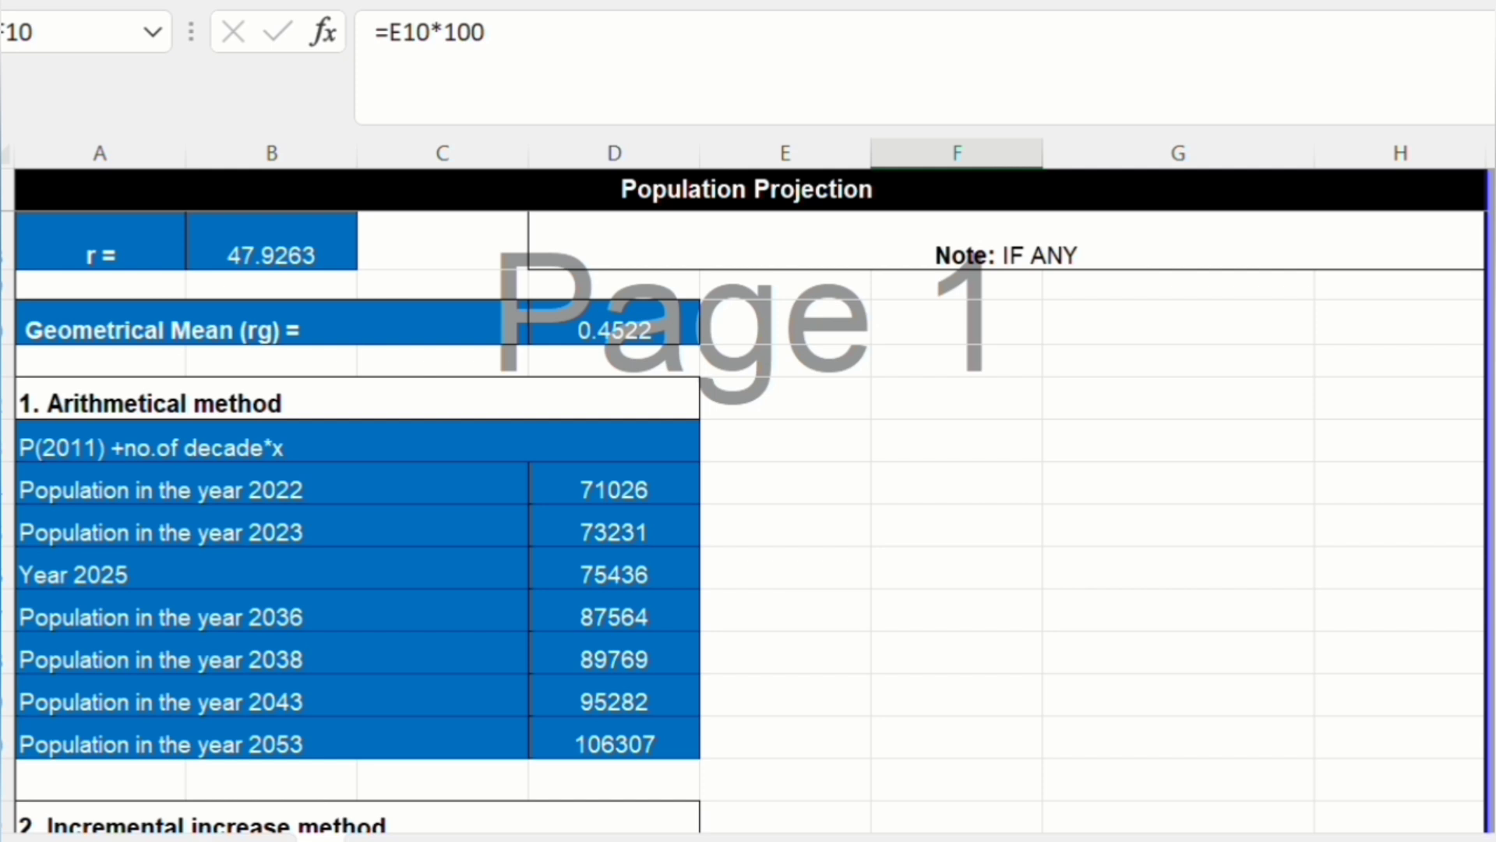
left_click(271, 533)
key("F2")
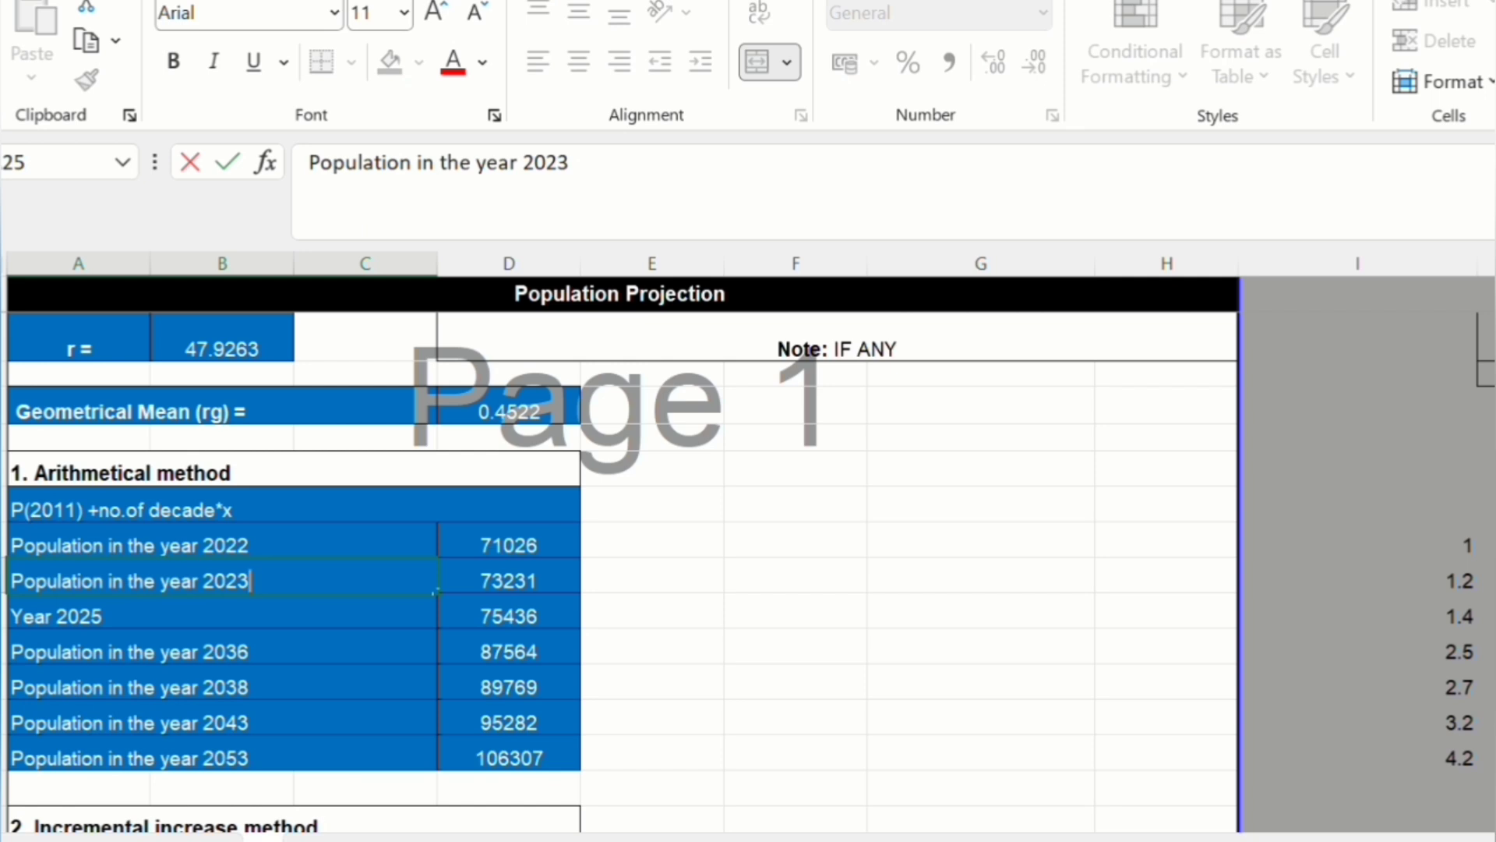
key("Escape")
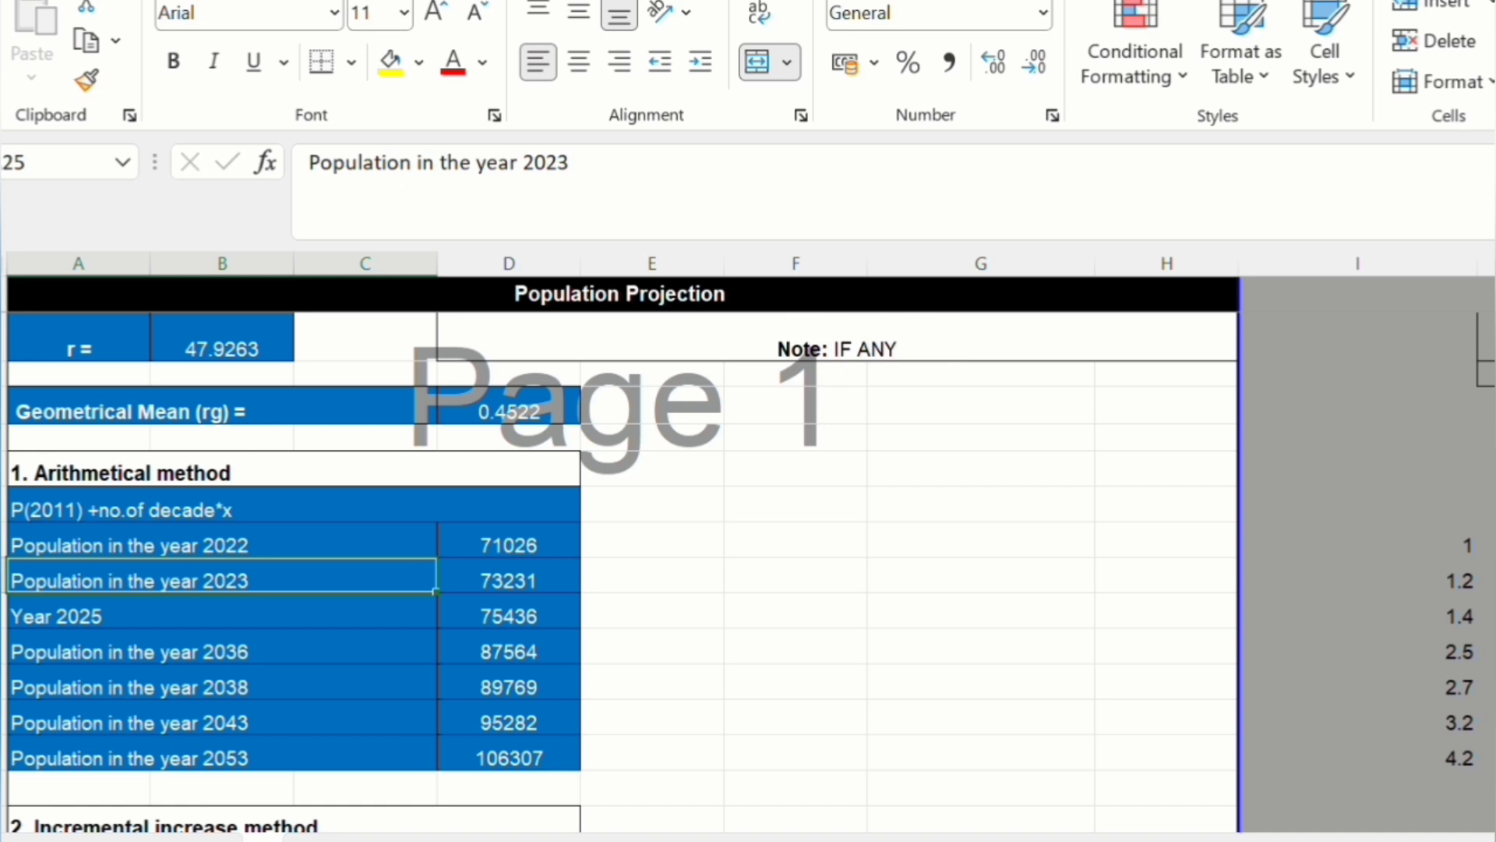
left_click(1357, 581)
key("F2")
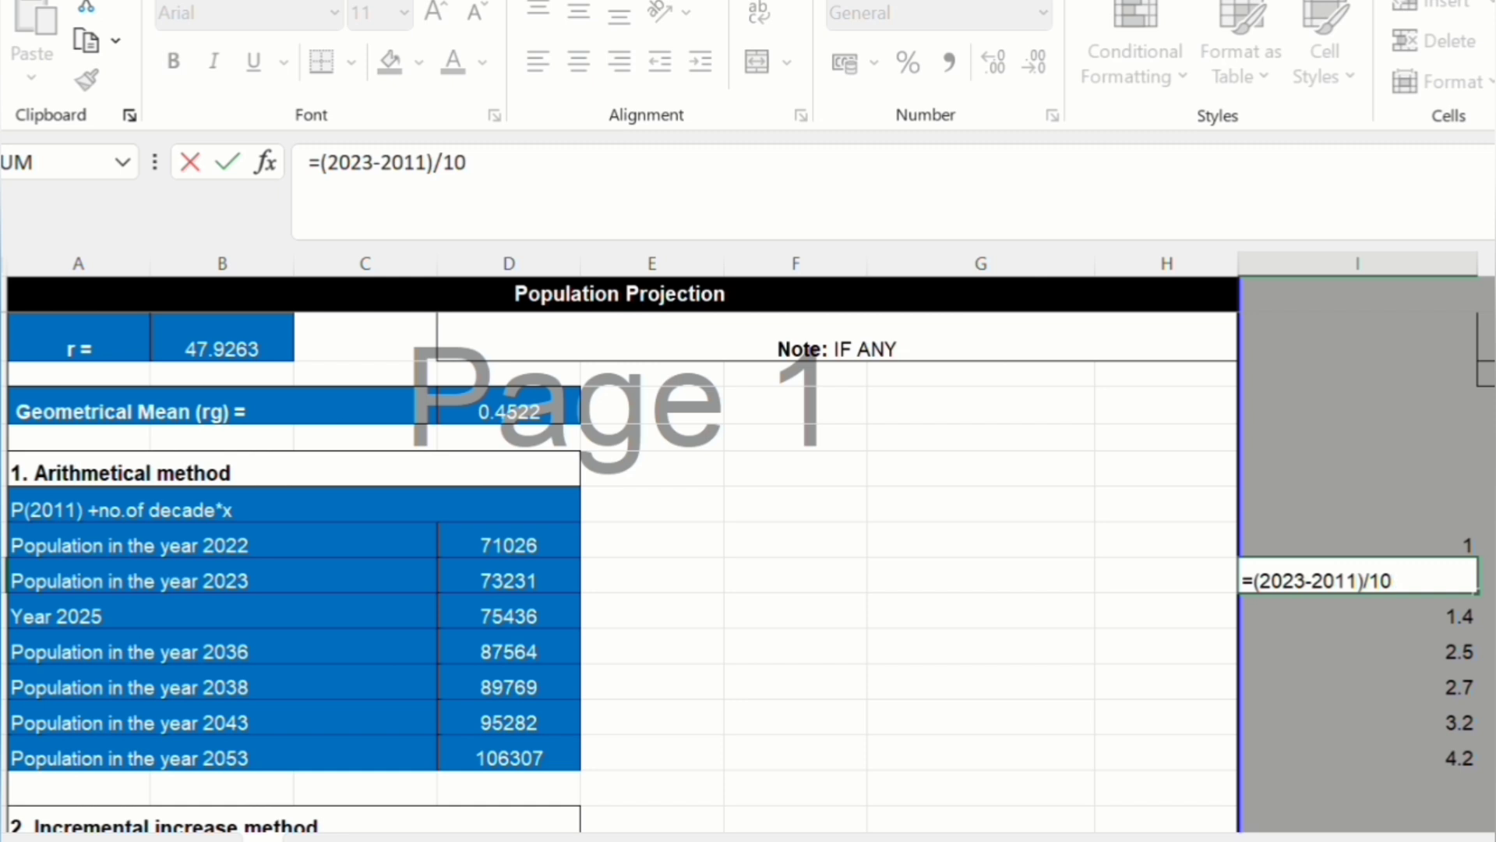
key("ctrl+Return")
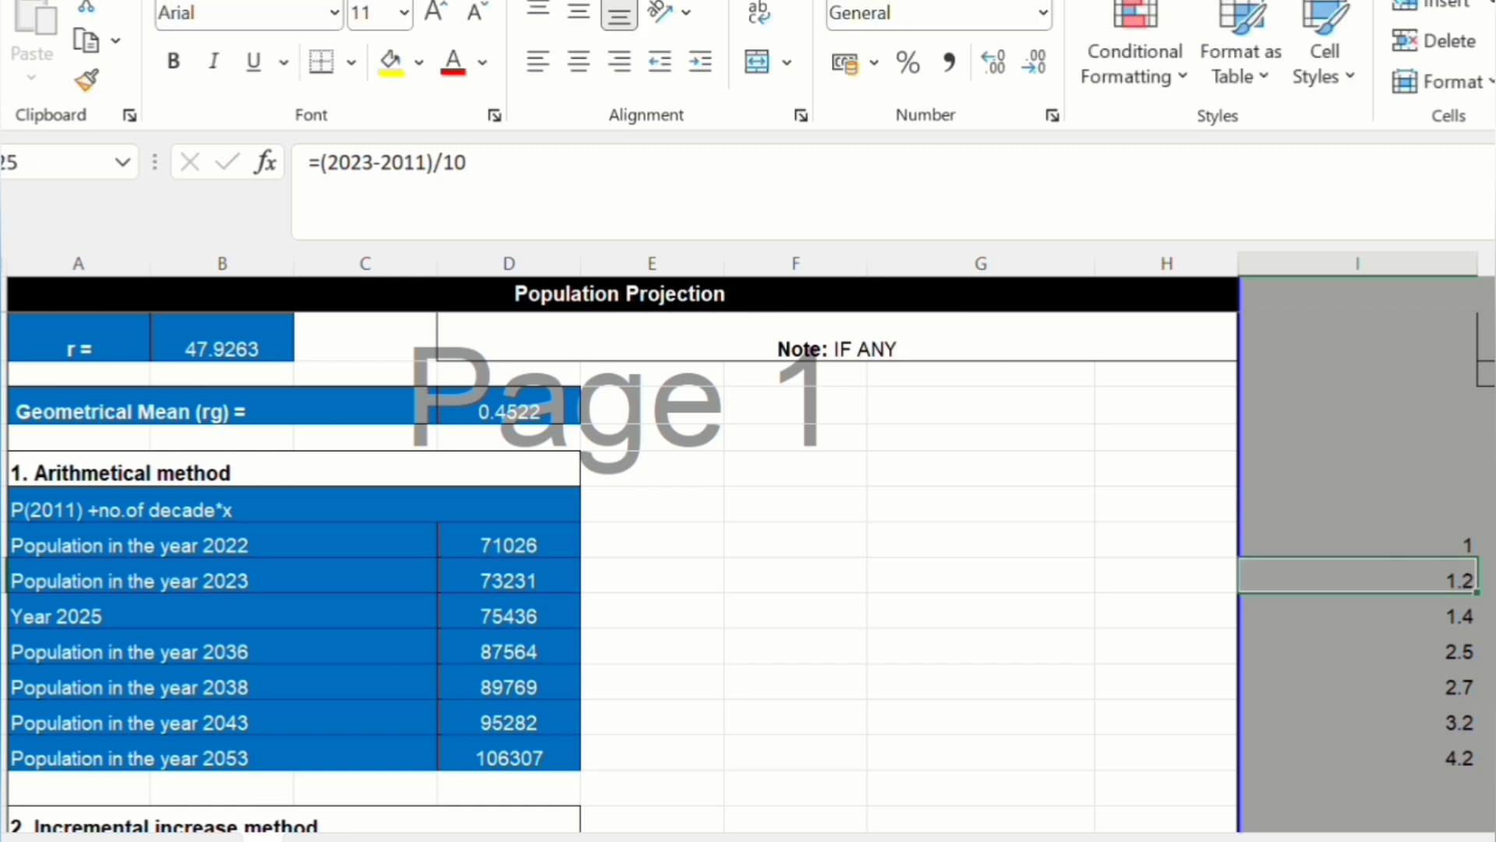
left_click(509, 576)
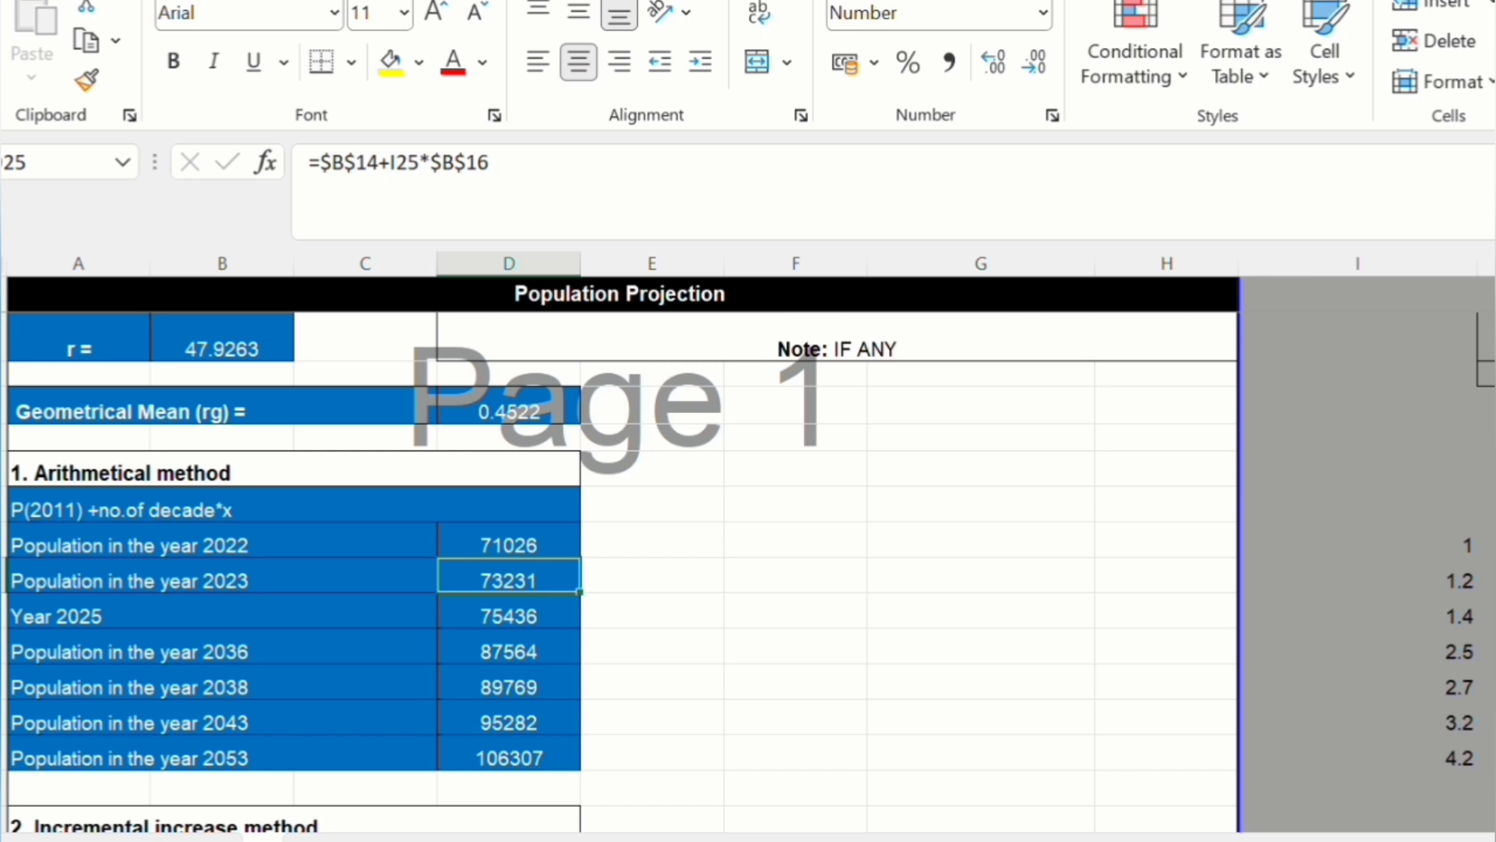
Step: Review the projections by the incremental increase, geometrical, average percentage decade increase and simple graph methods, including the trend graph
scroll(620, 573, "down", 3)
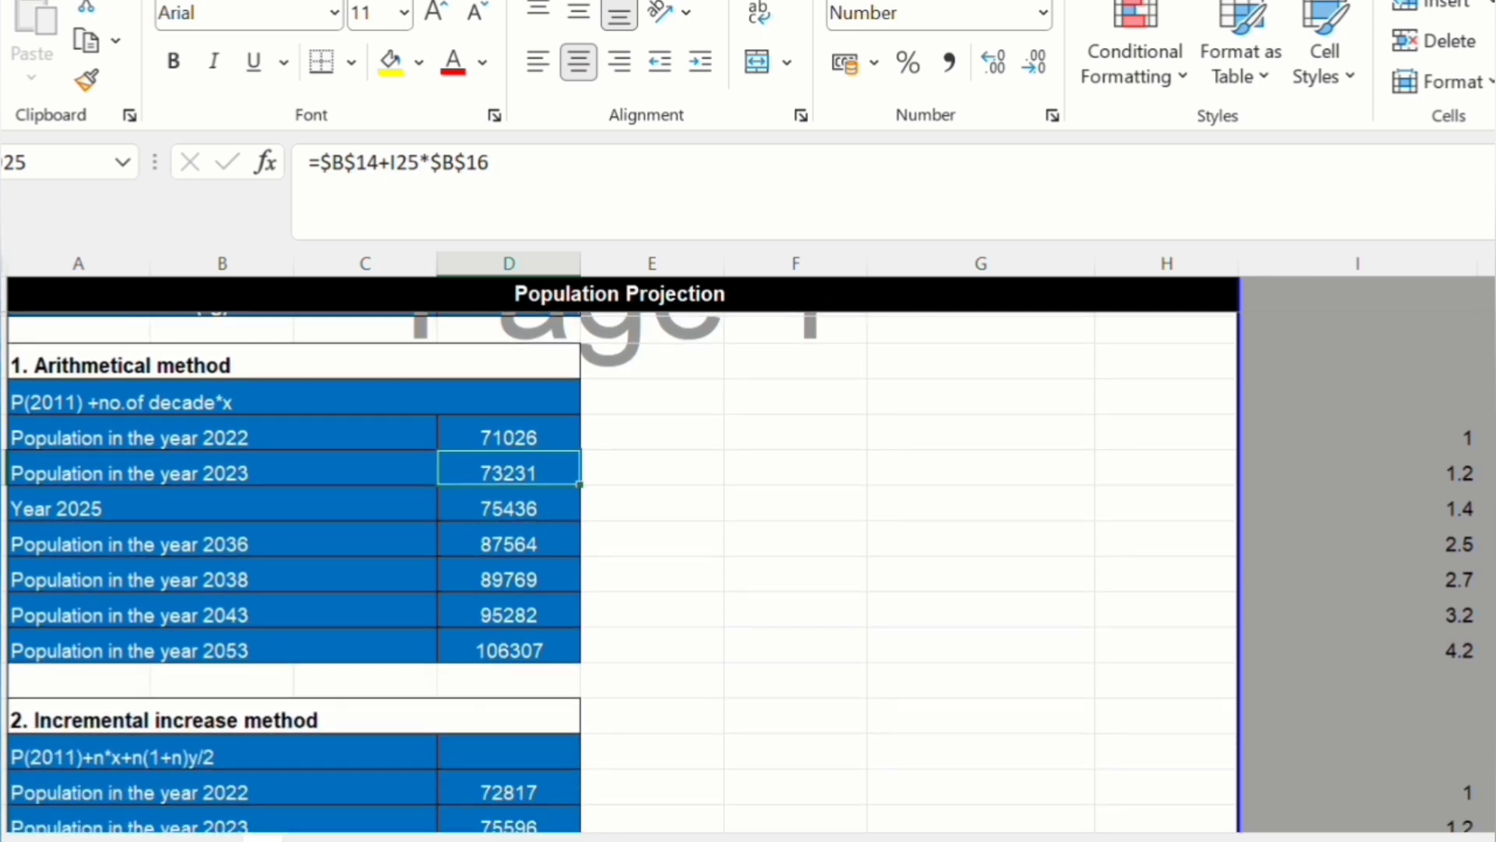
scroll(620, 573, "down", 1)
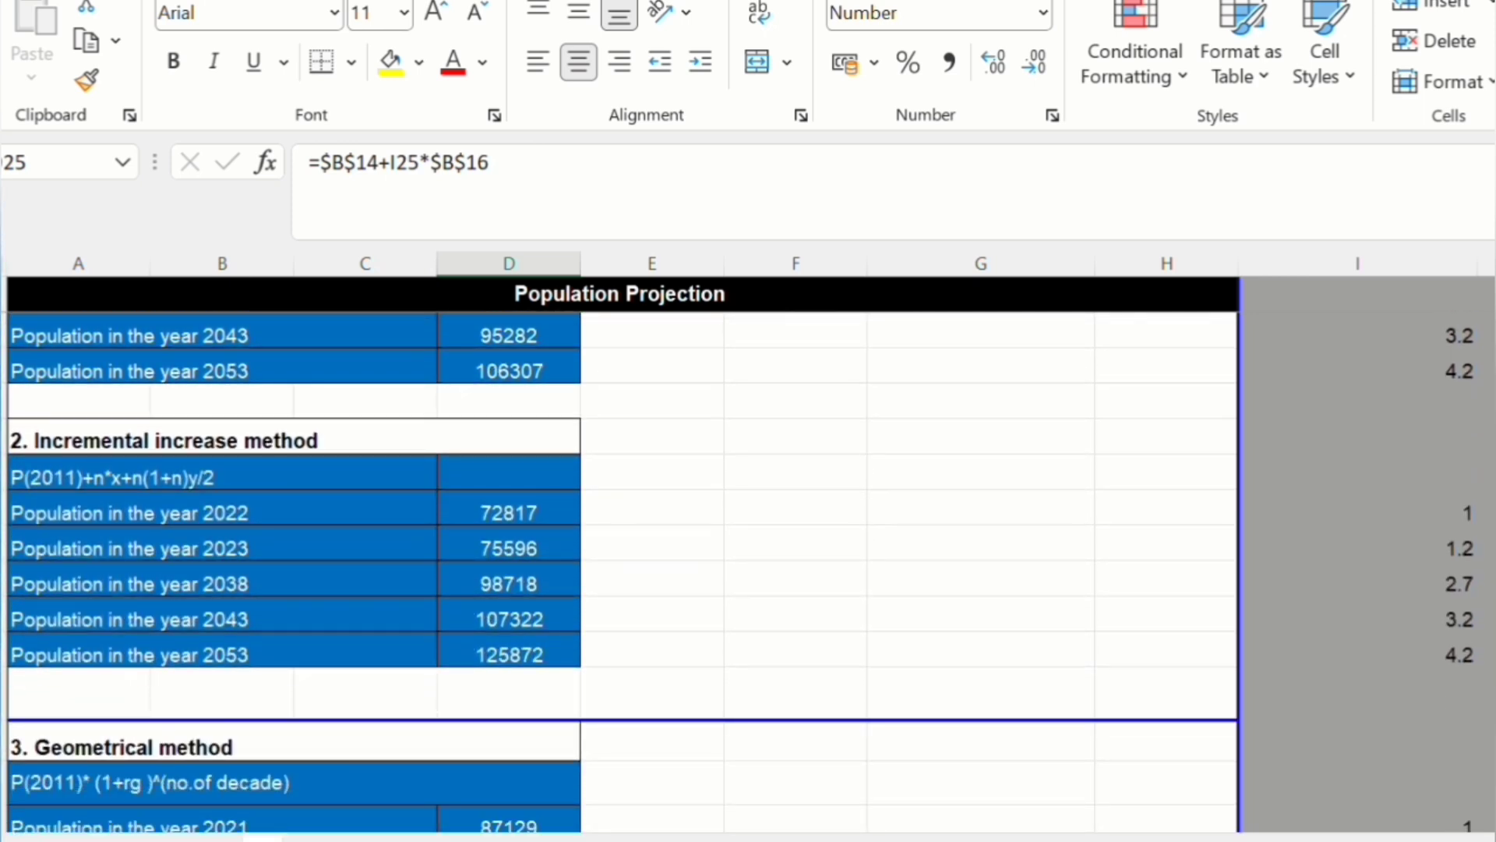
scroll(620, 573, "down", 2)
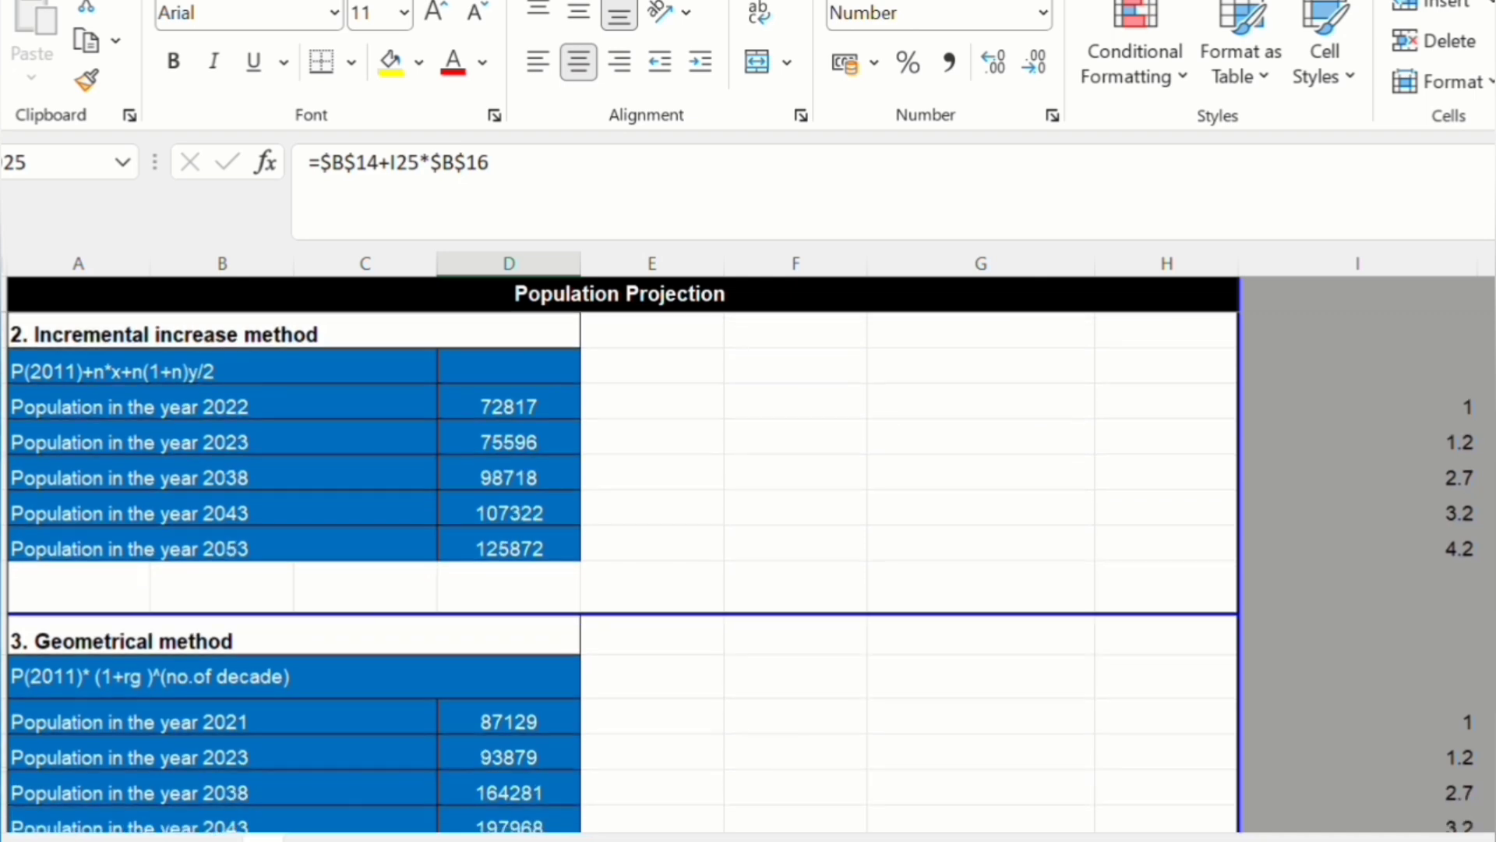
scroll(620, 573, "down", 4)
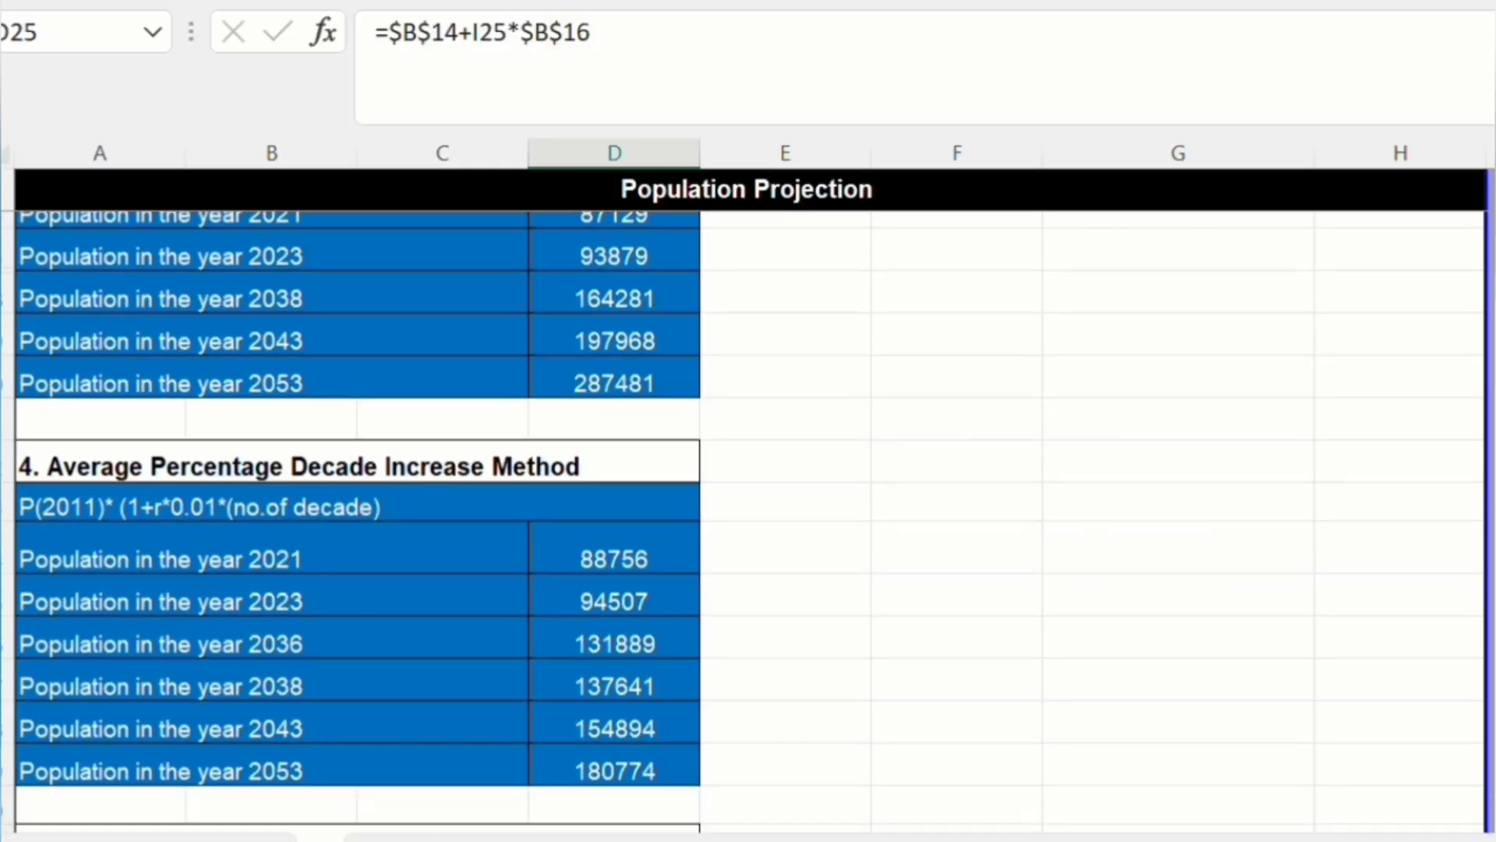
scroll(748, 526, "down", 2)
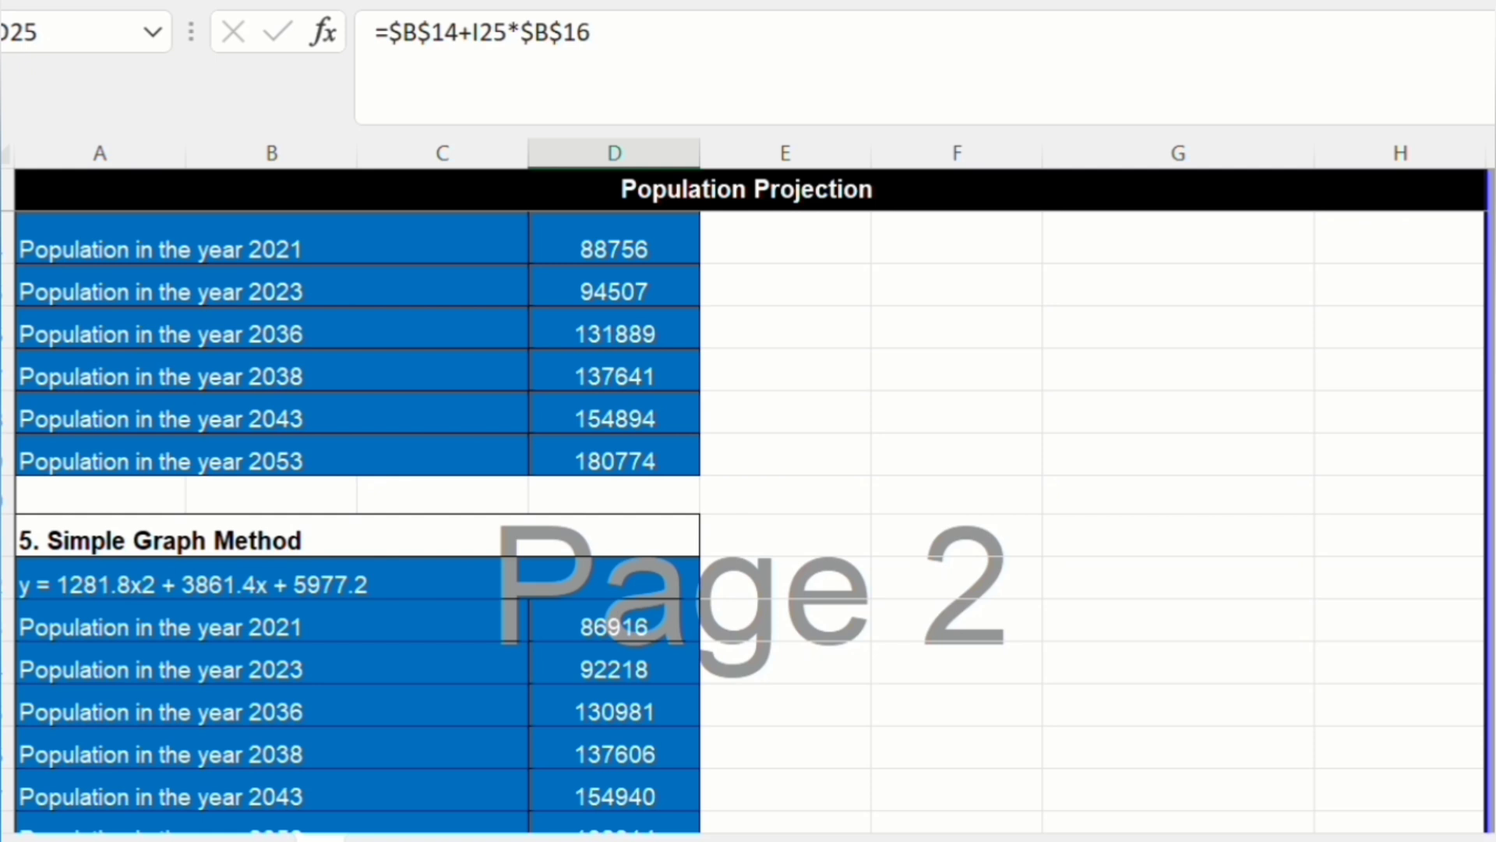
scroll(748, 522, "up", 2)
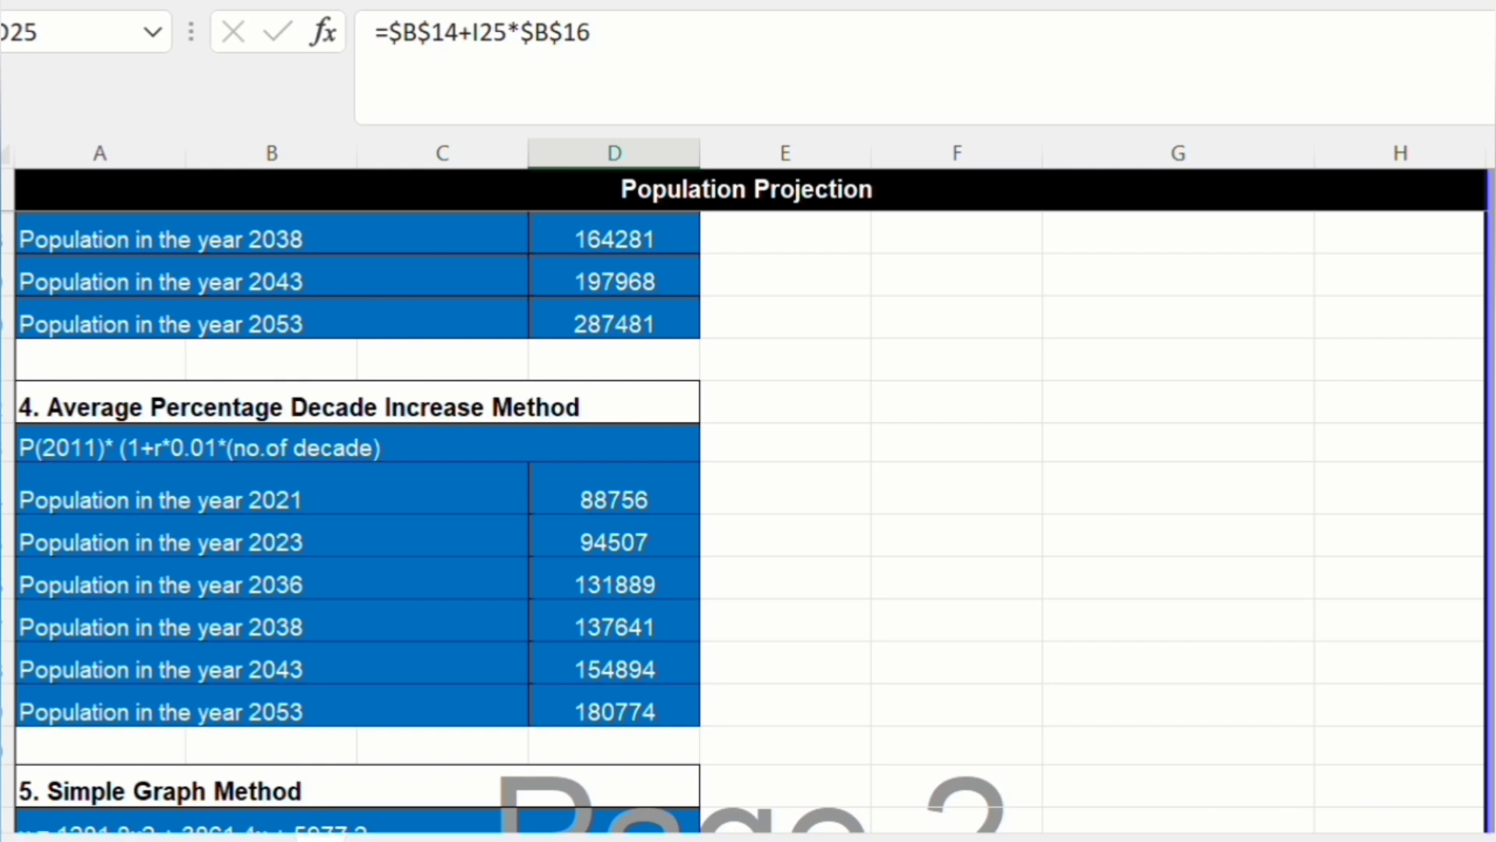
scroll(748, 498, "down", 2)
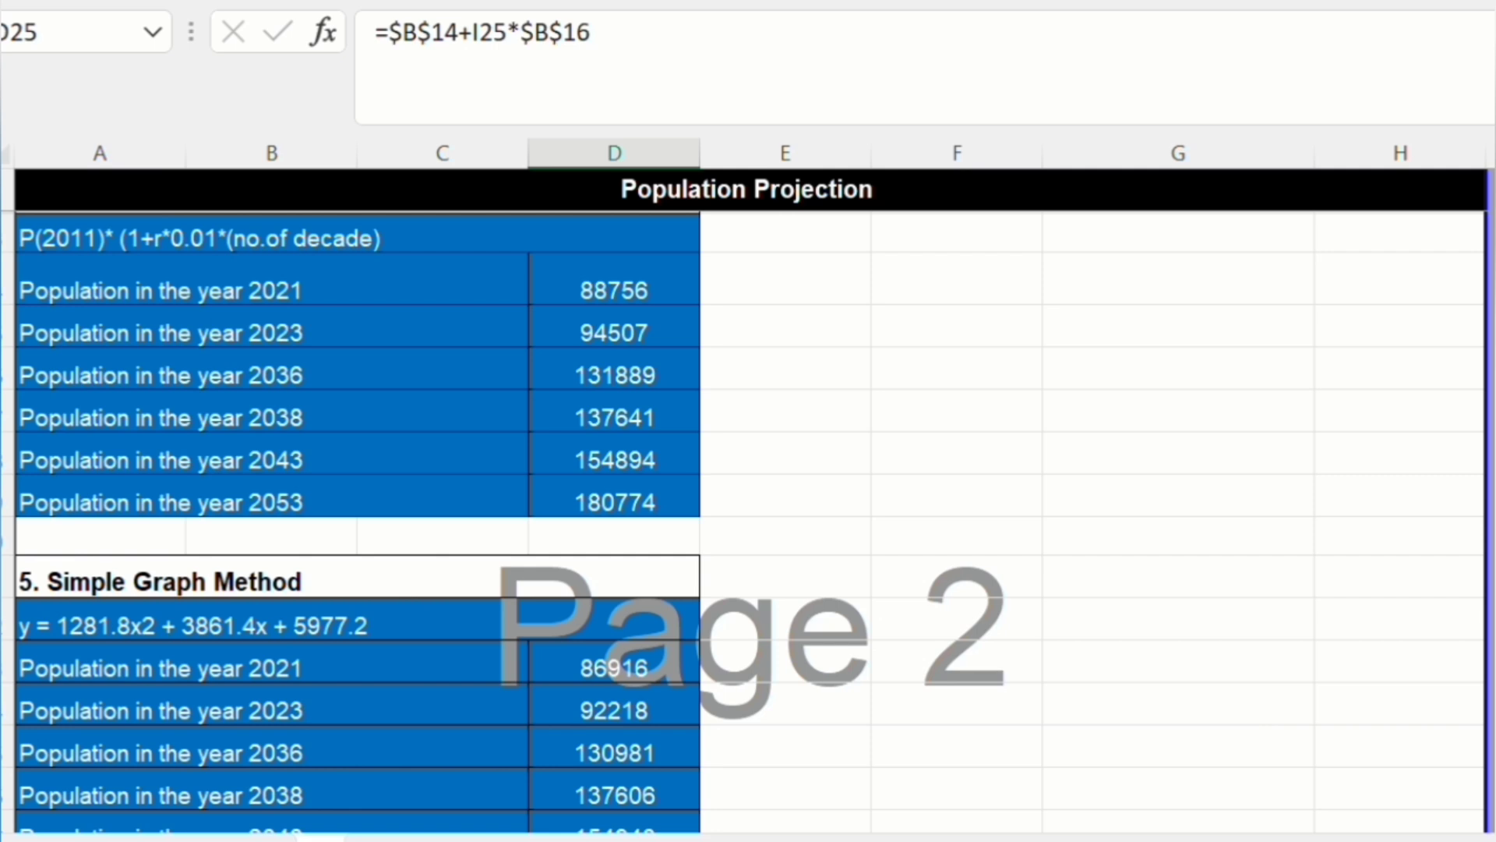
scroll(748, 499, "down", 2)
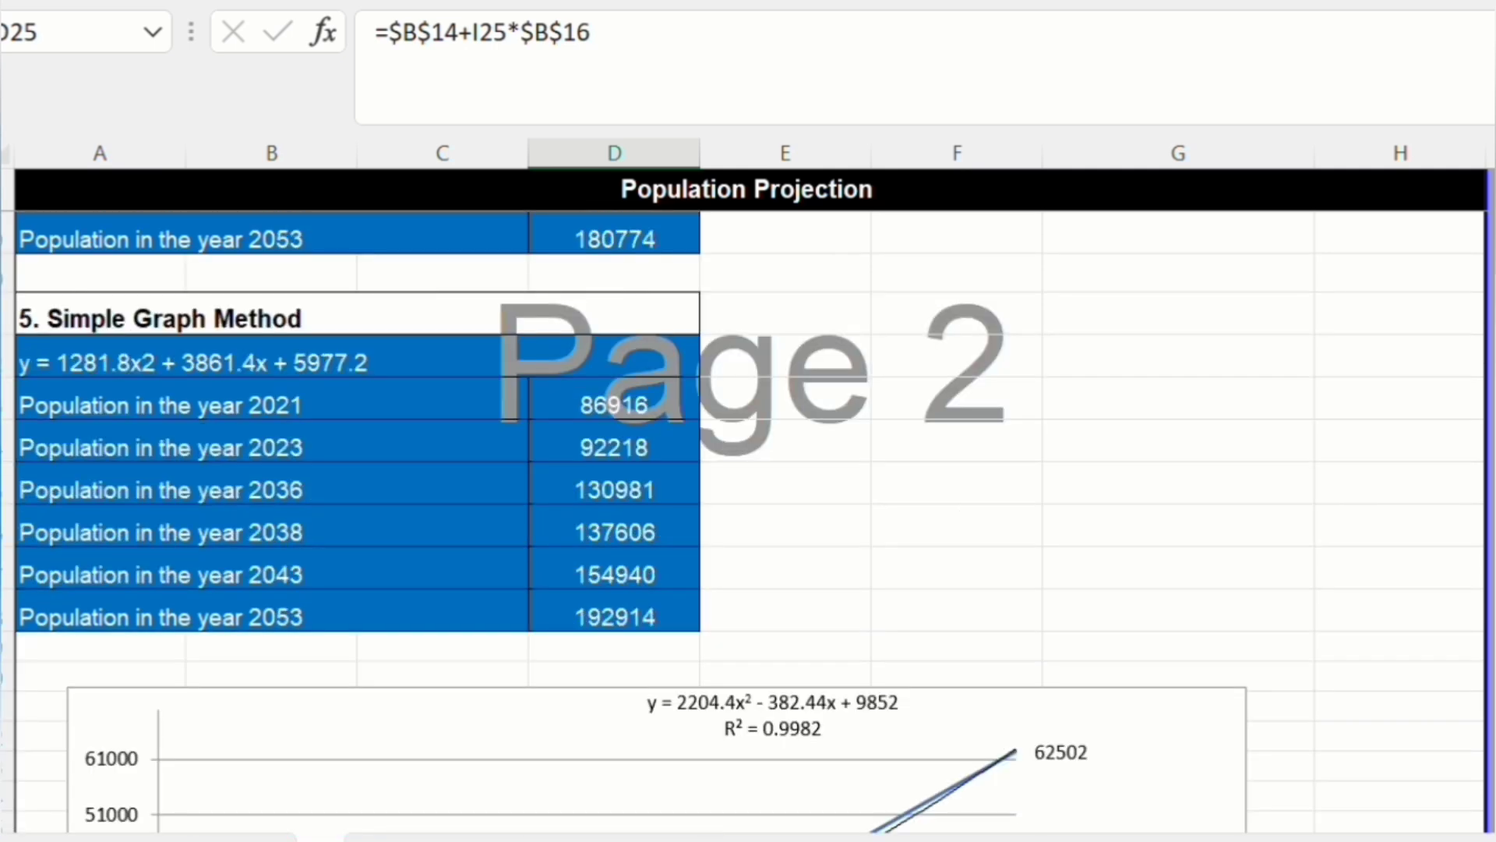
scroll(748, 499, "down", 5)
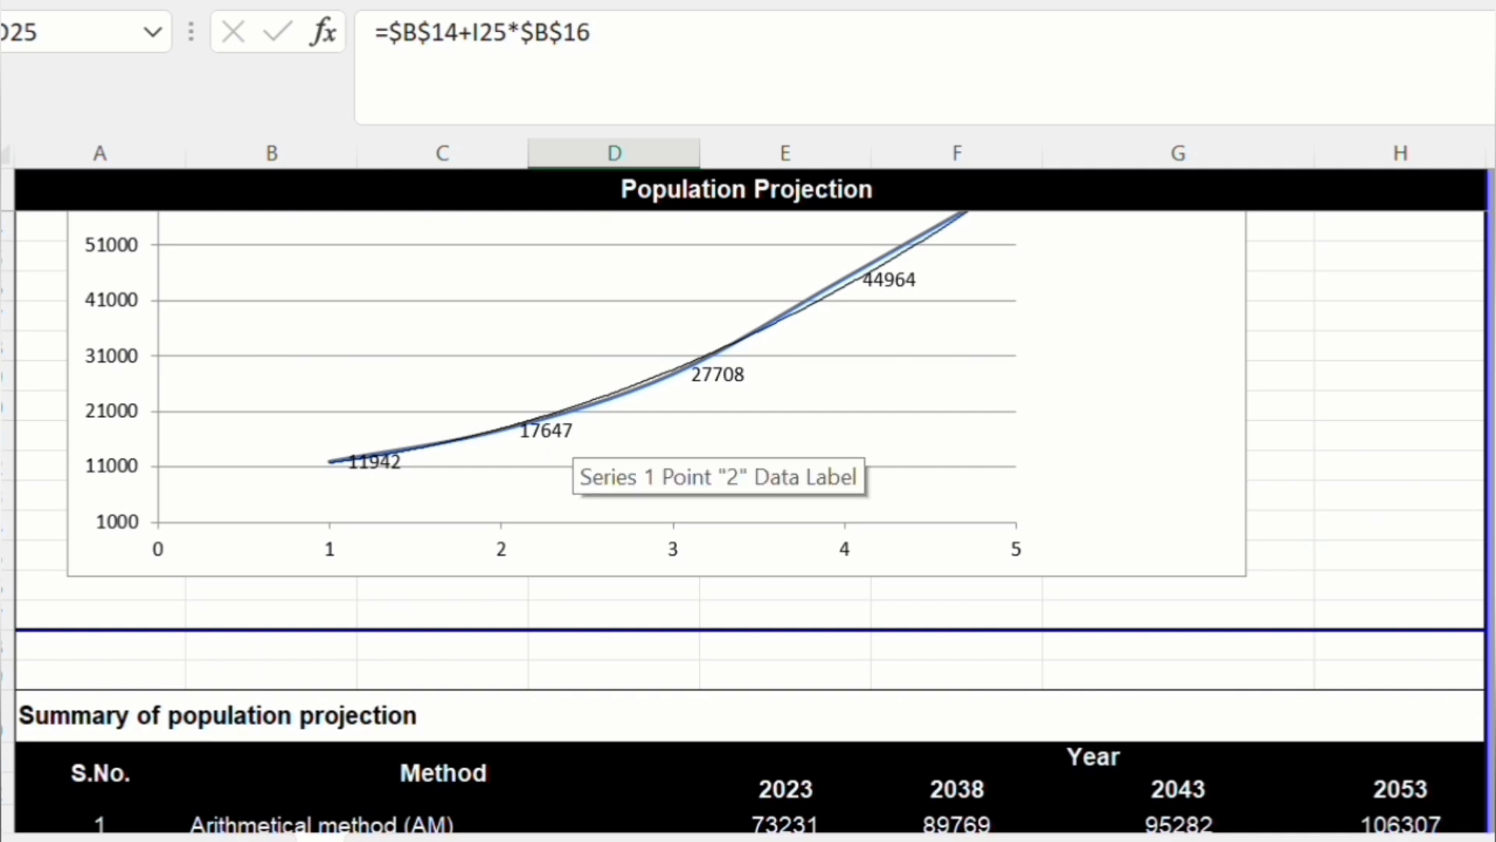
Step: Review the population projection summary and the graphical comparison of the five methods, and return to the MENU sheet
scroll(748, 499, "down", 6)
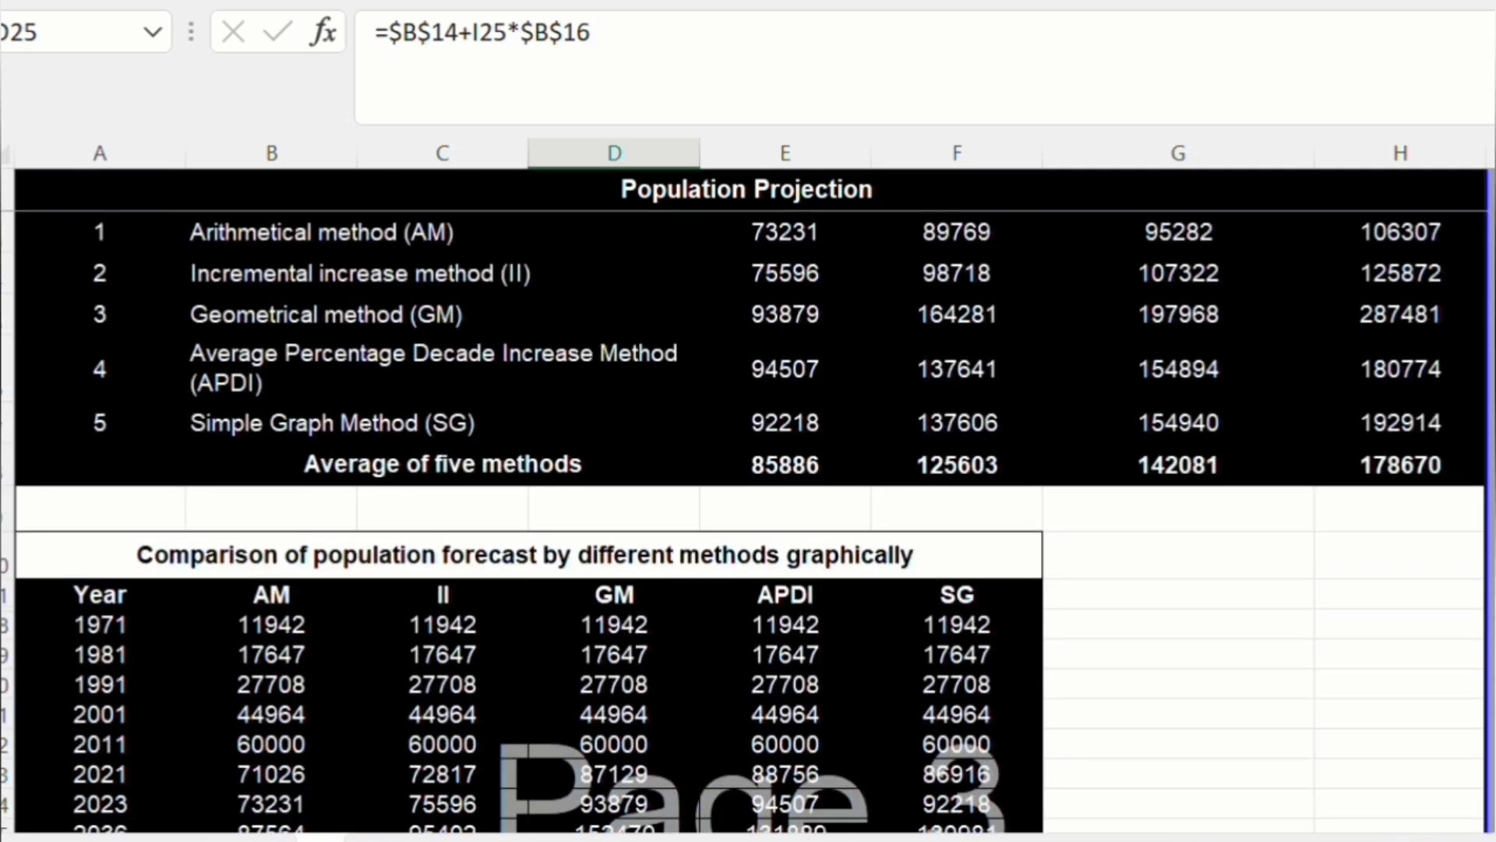
scroll(748, 522, "up", 2)
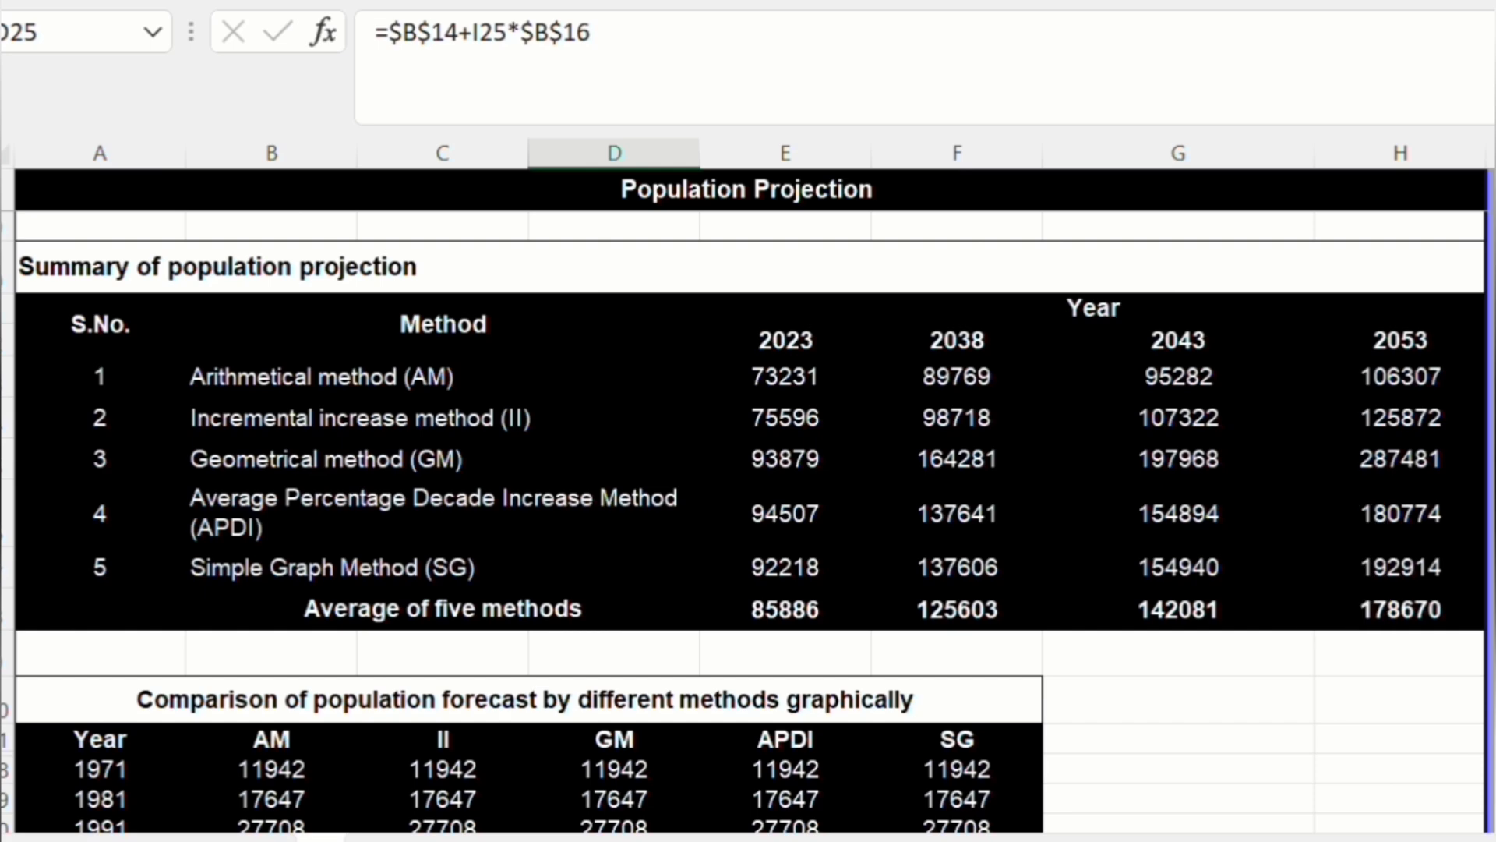
scroll(748, 522, "down", 7)
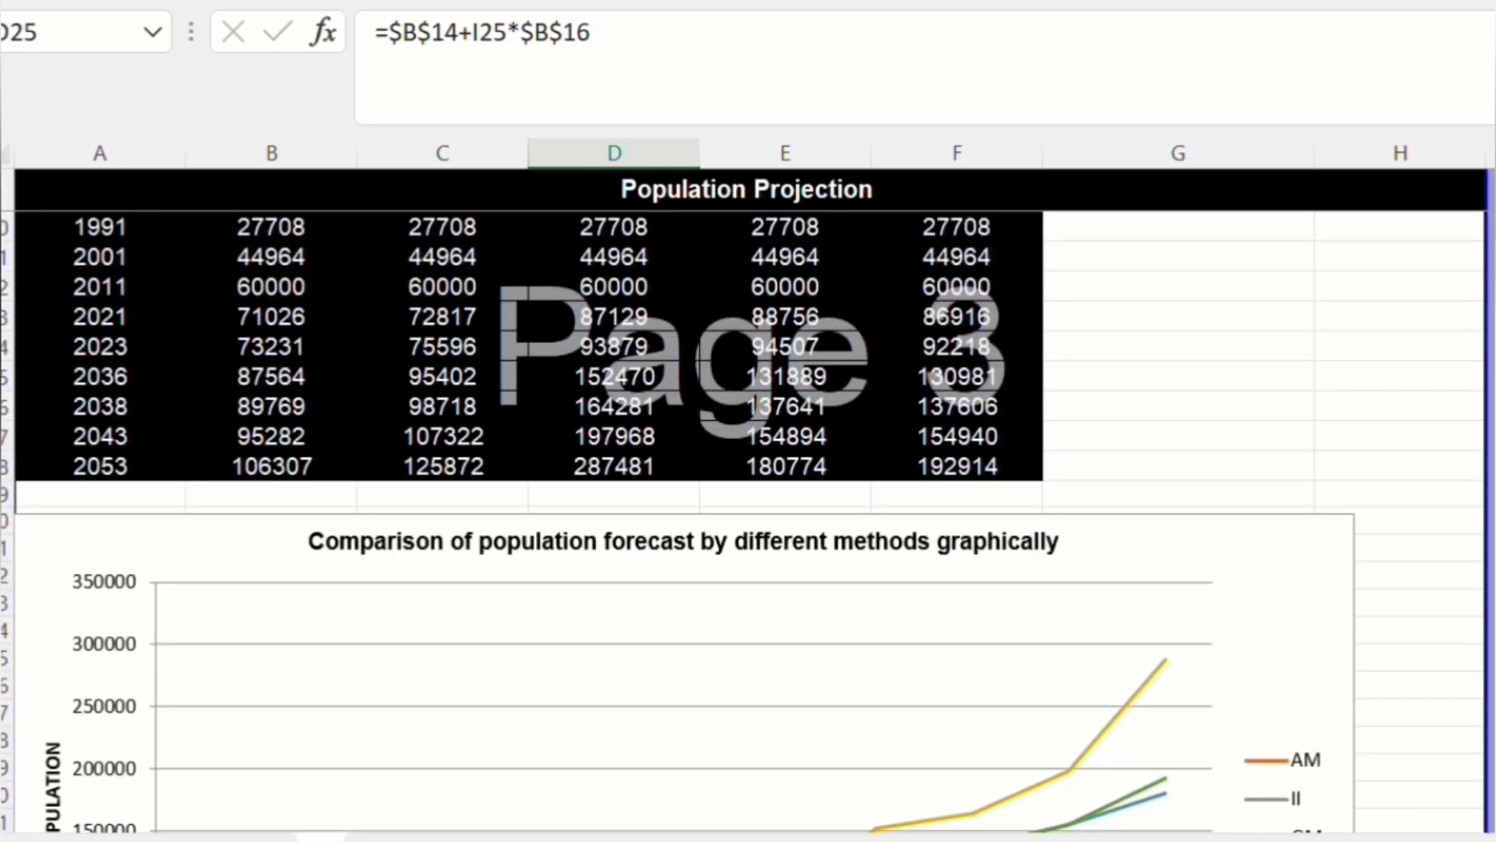
scroll(748, 507, "down", 4)
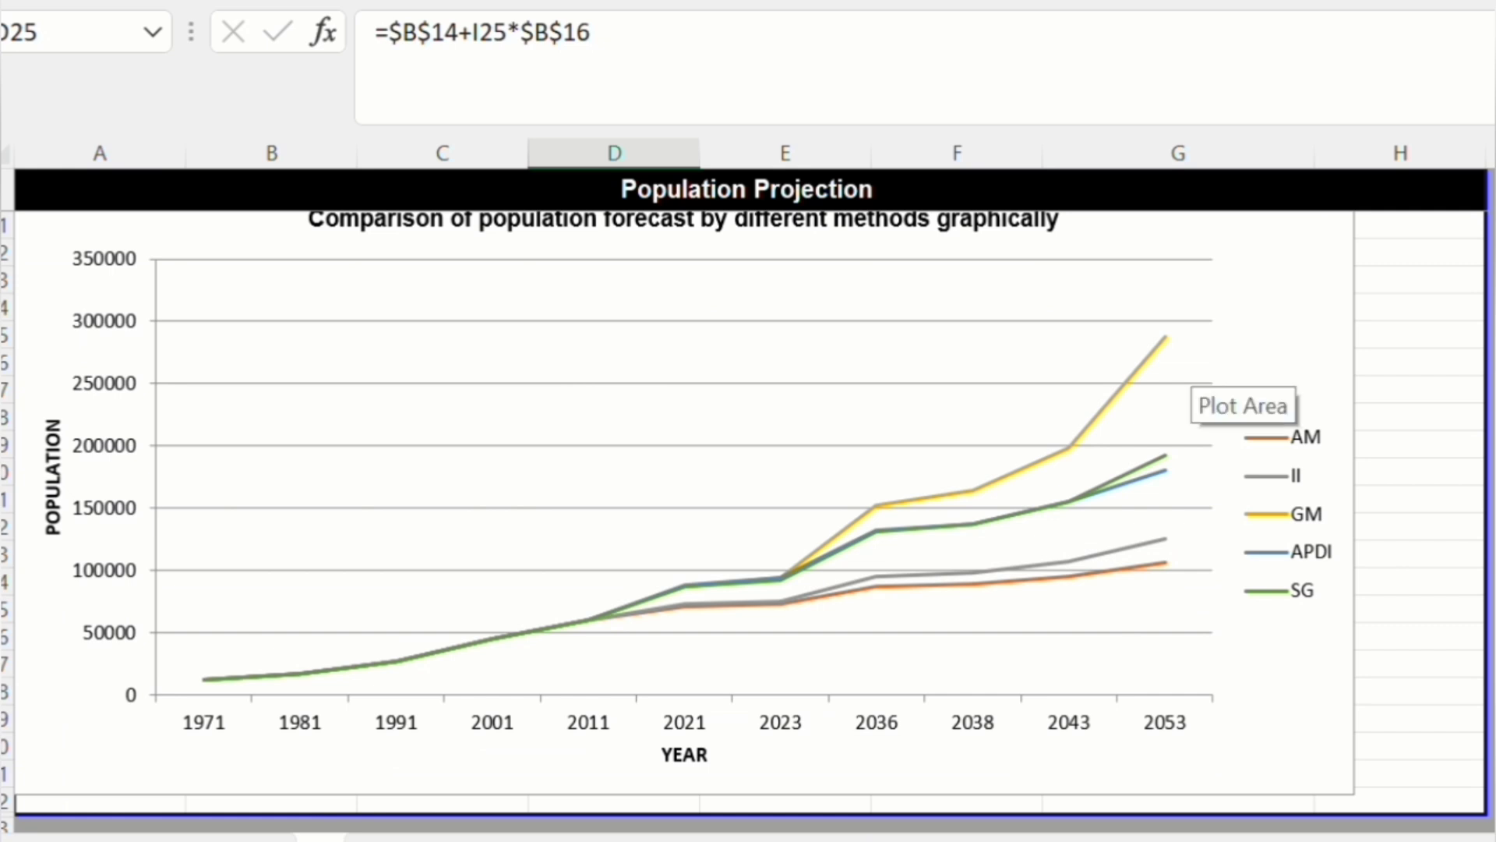
mouse_move(1155, 352)
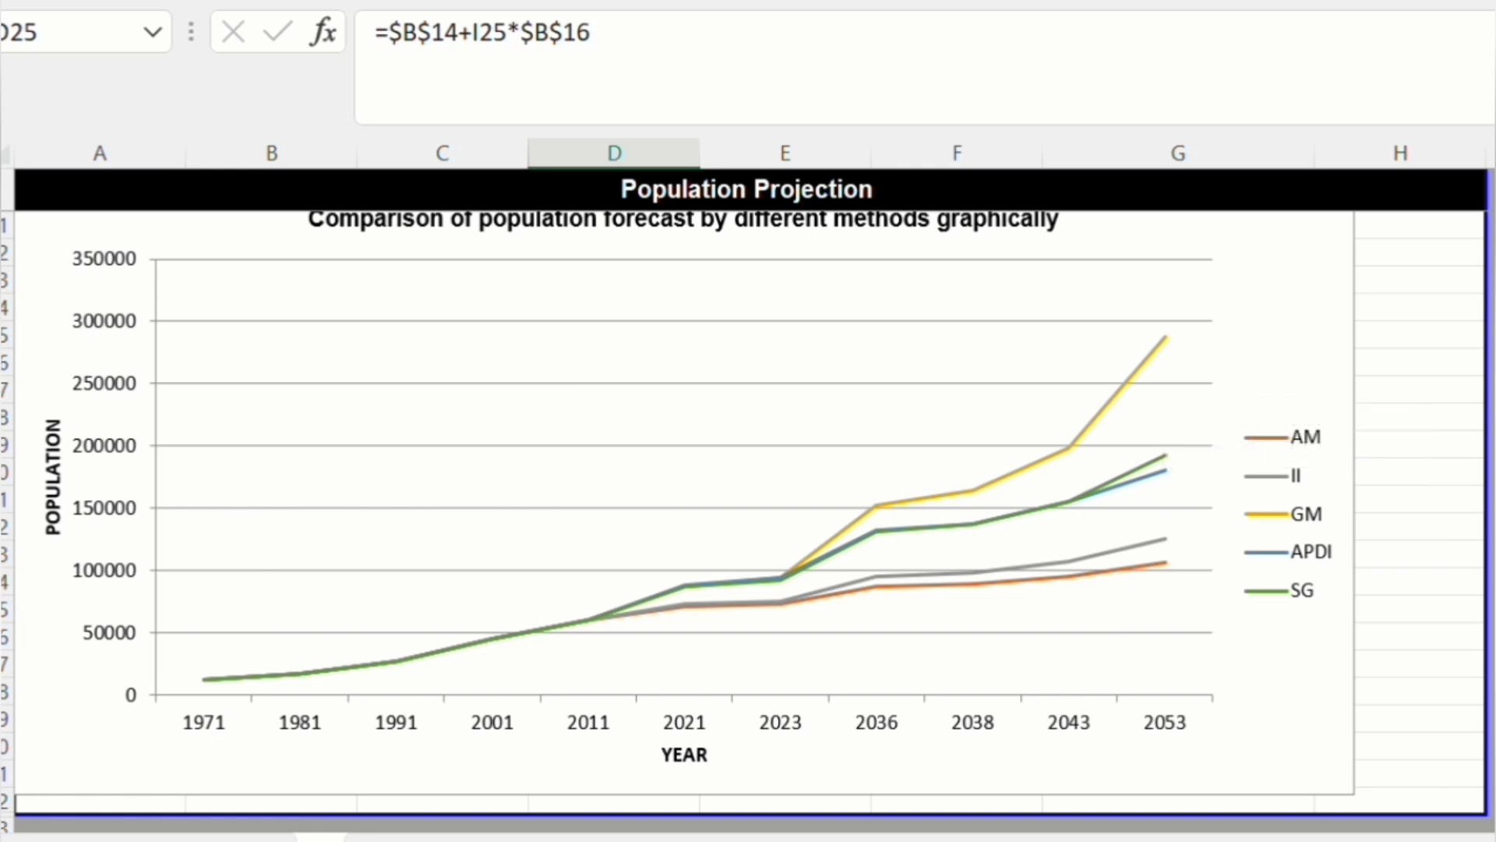
key("ctrl+Page_Up")
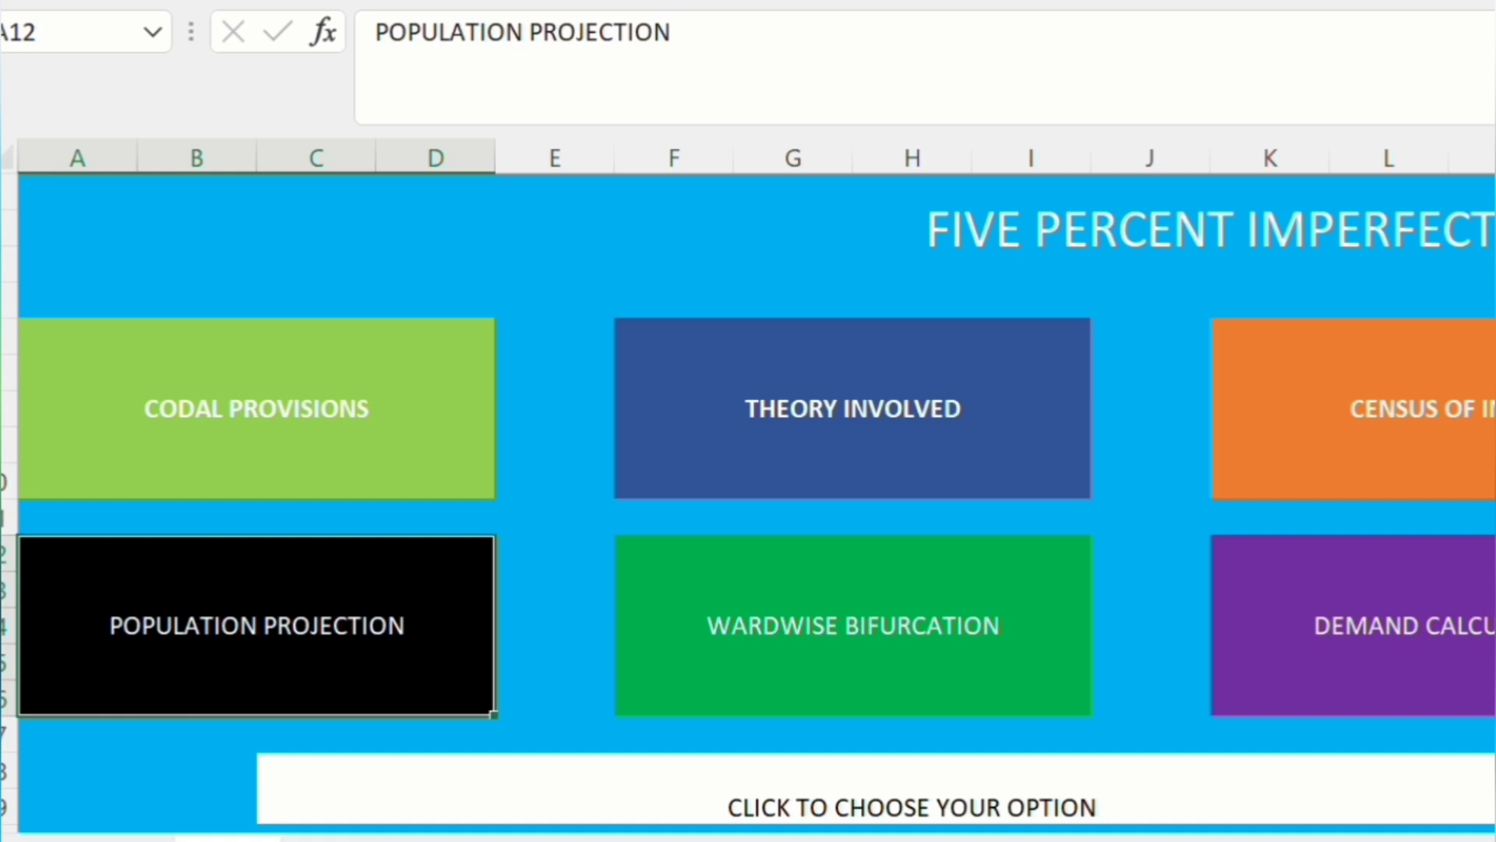
Step: Open the ward-wise bifurcation sheet, review the table, and inspect ward 1's 2011 population density formula and growth potential value
left_click(852, 625)
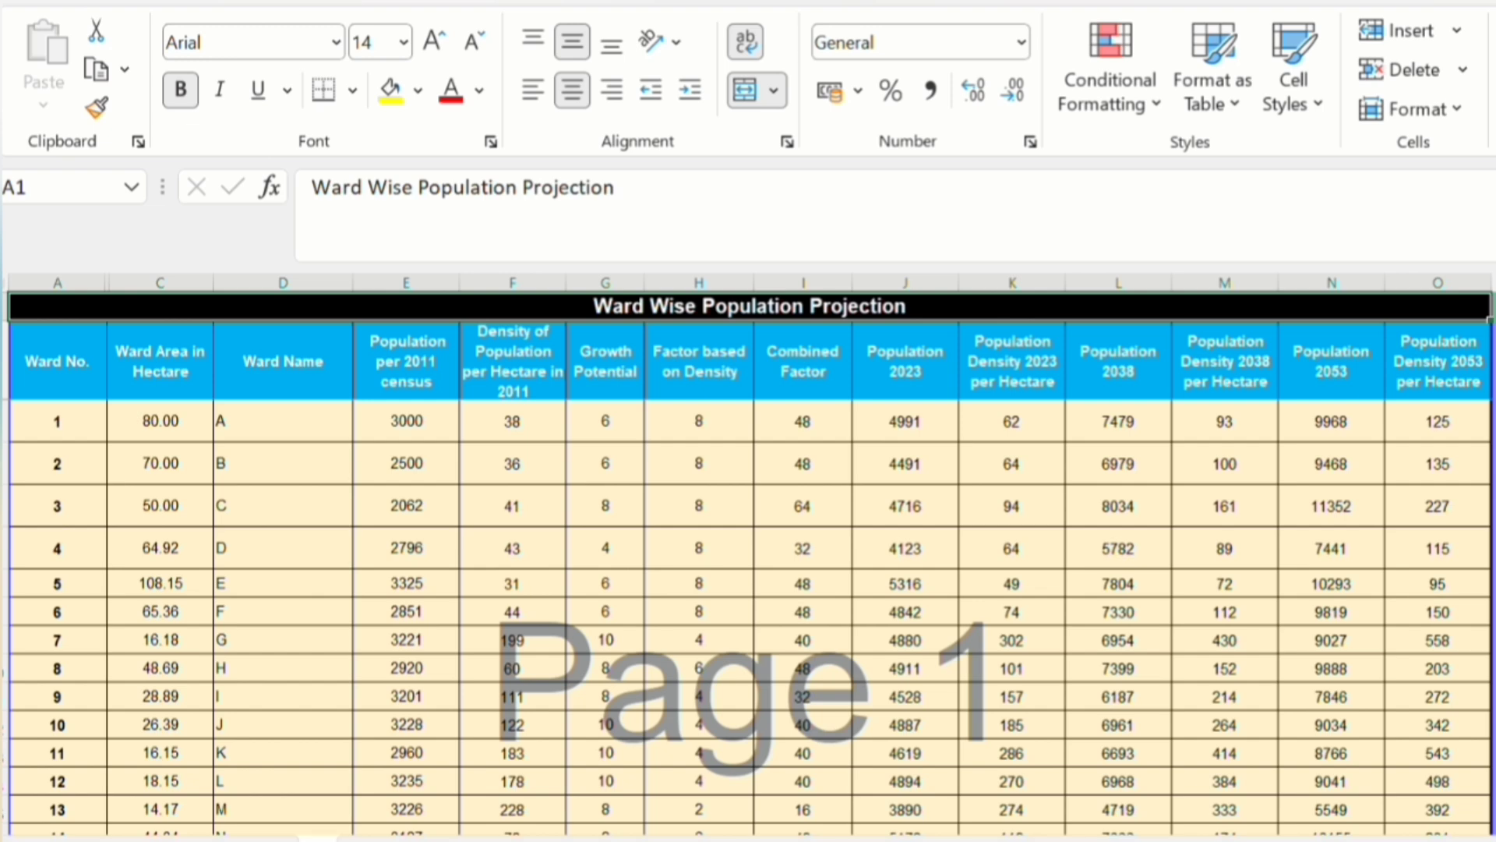
scroll(750, 616, "down", 3)
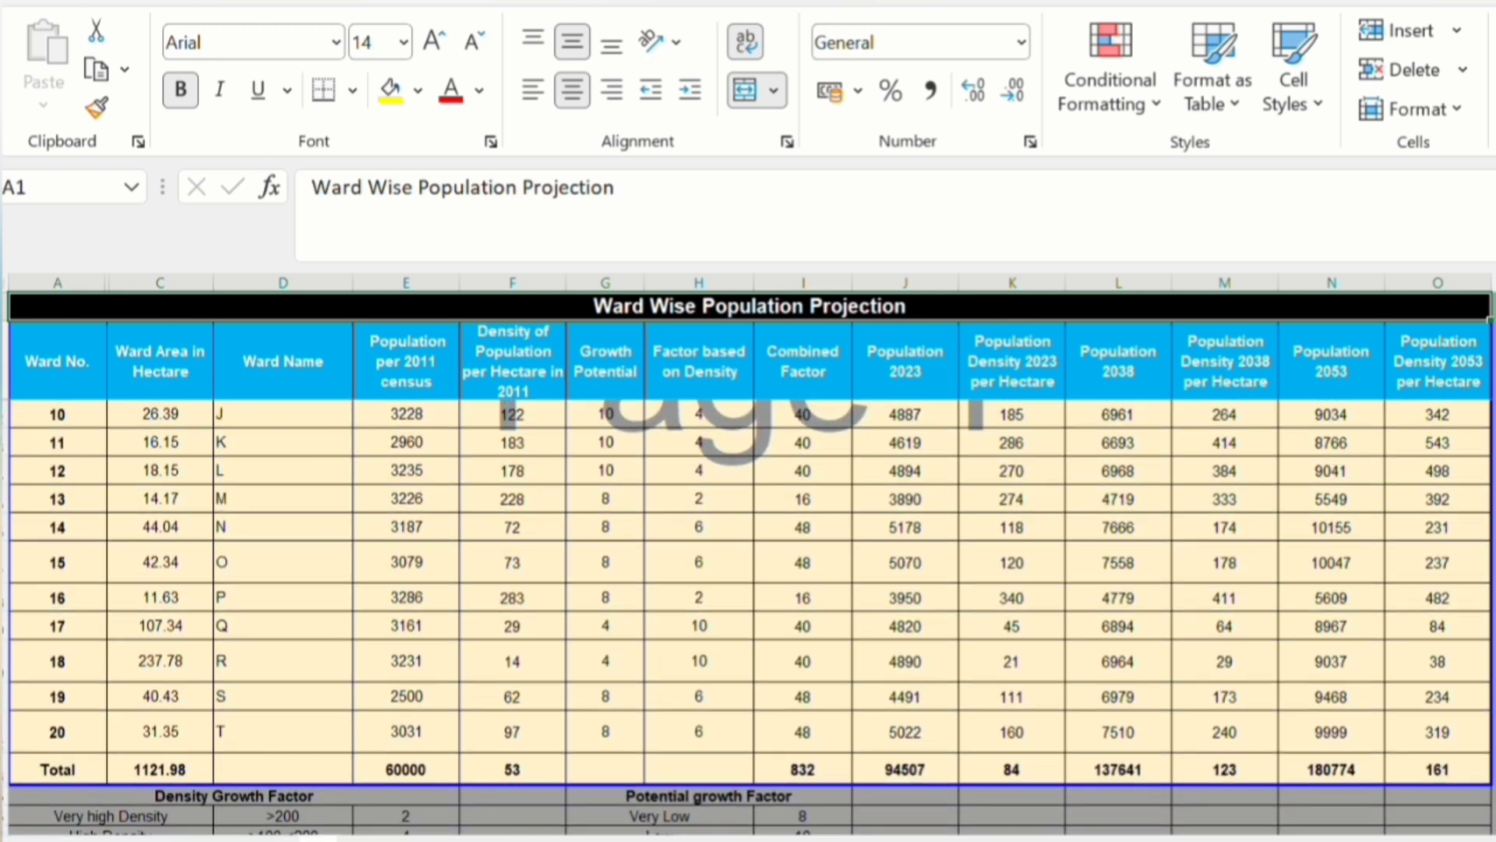
scroll(751, 615, "up", 3)
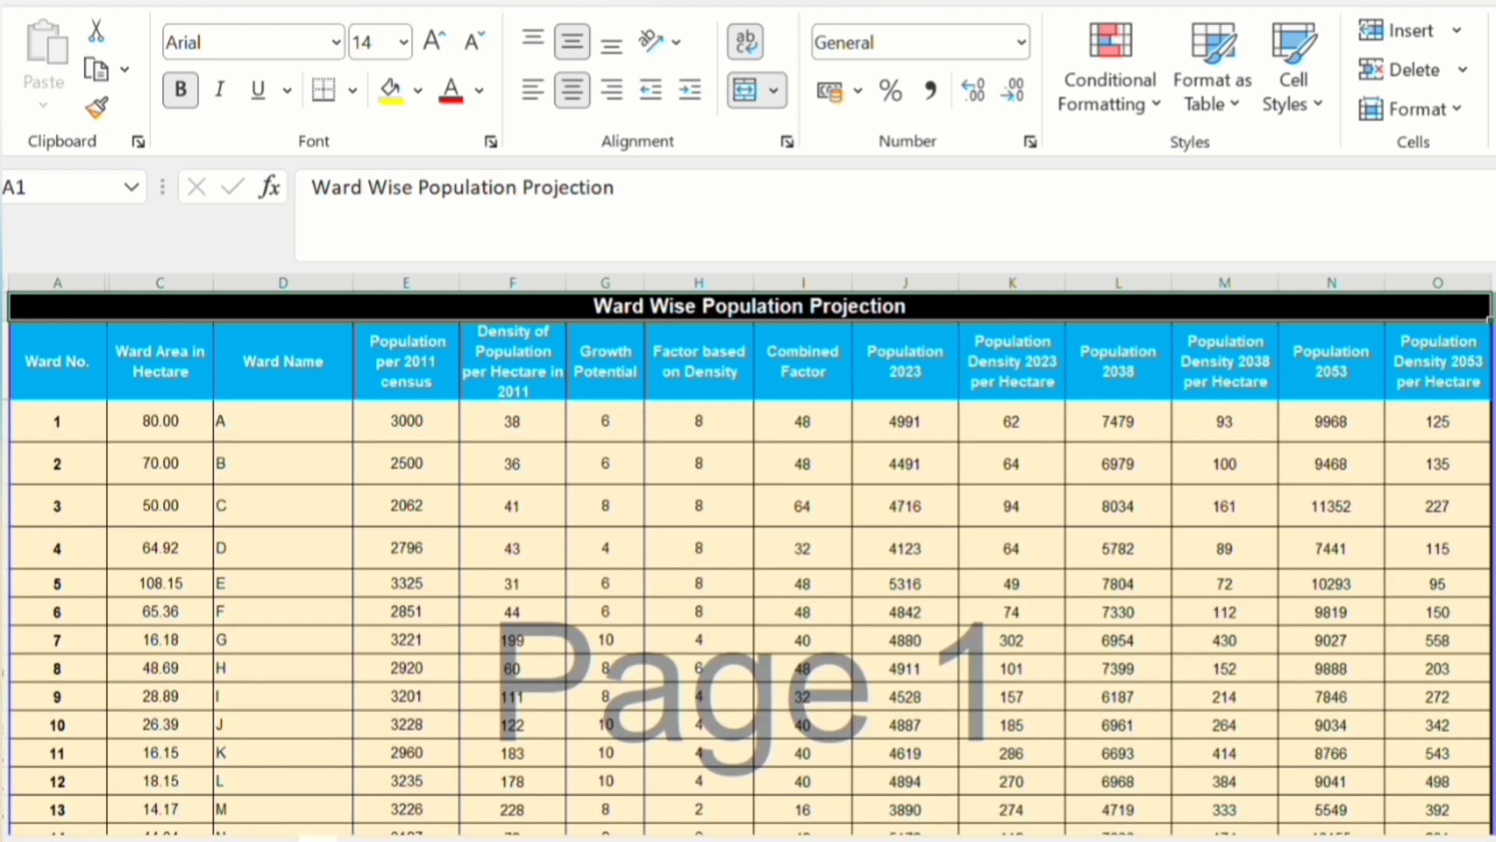
left_click(512, 422)
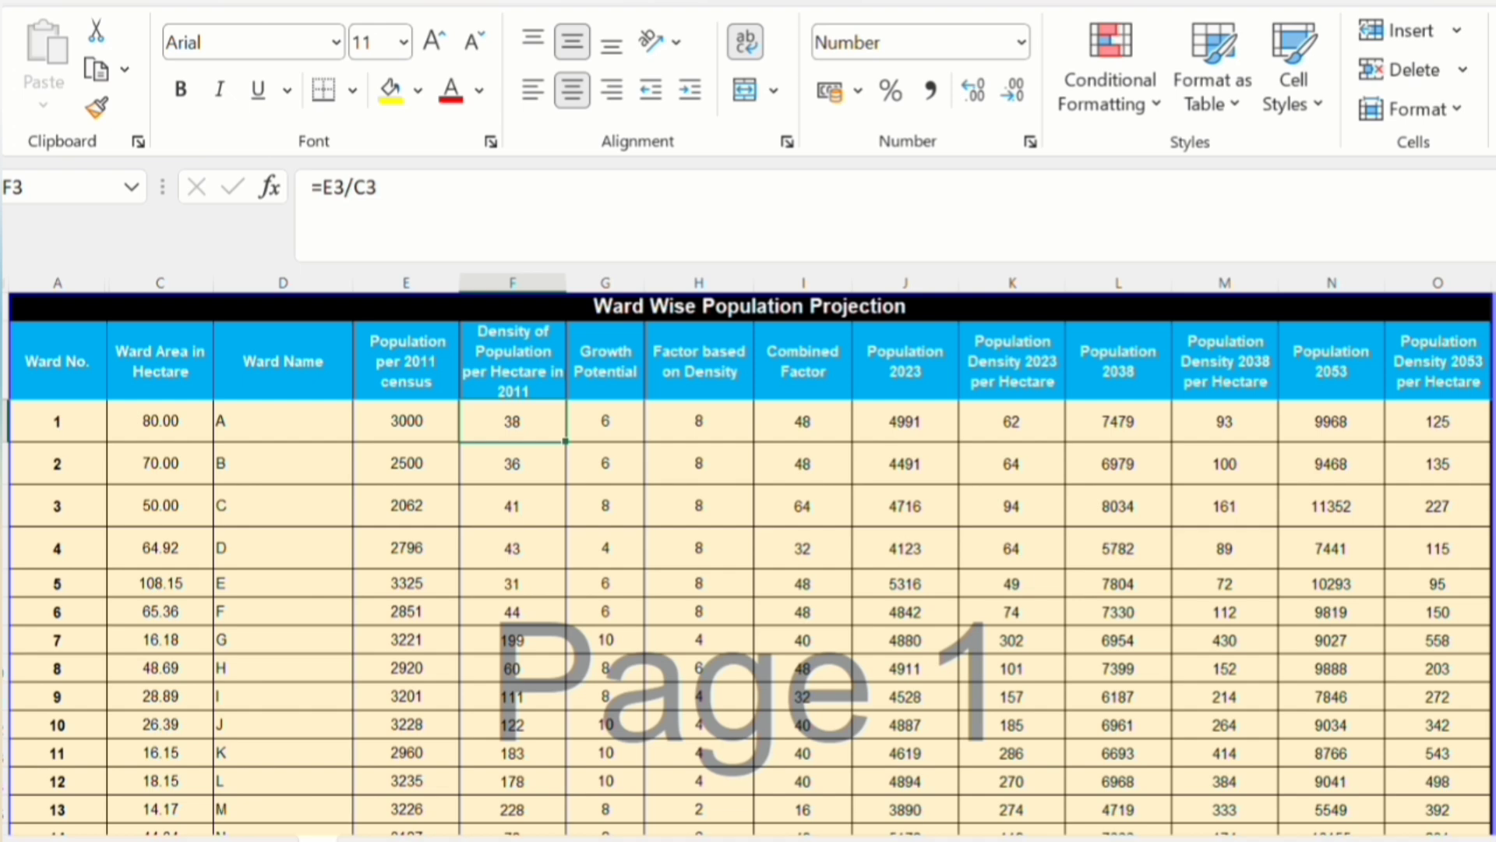
left_click(605, 421)
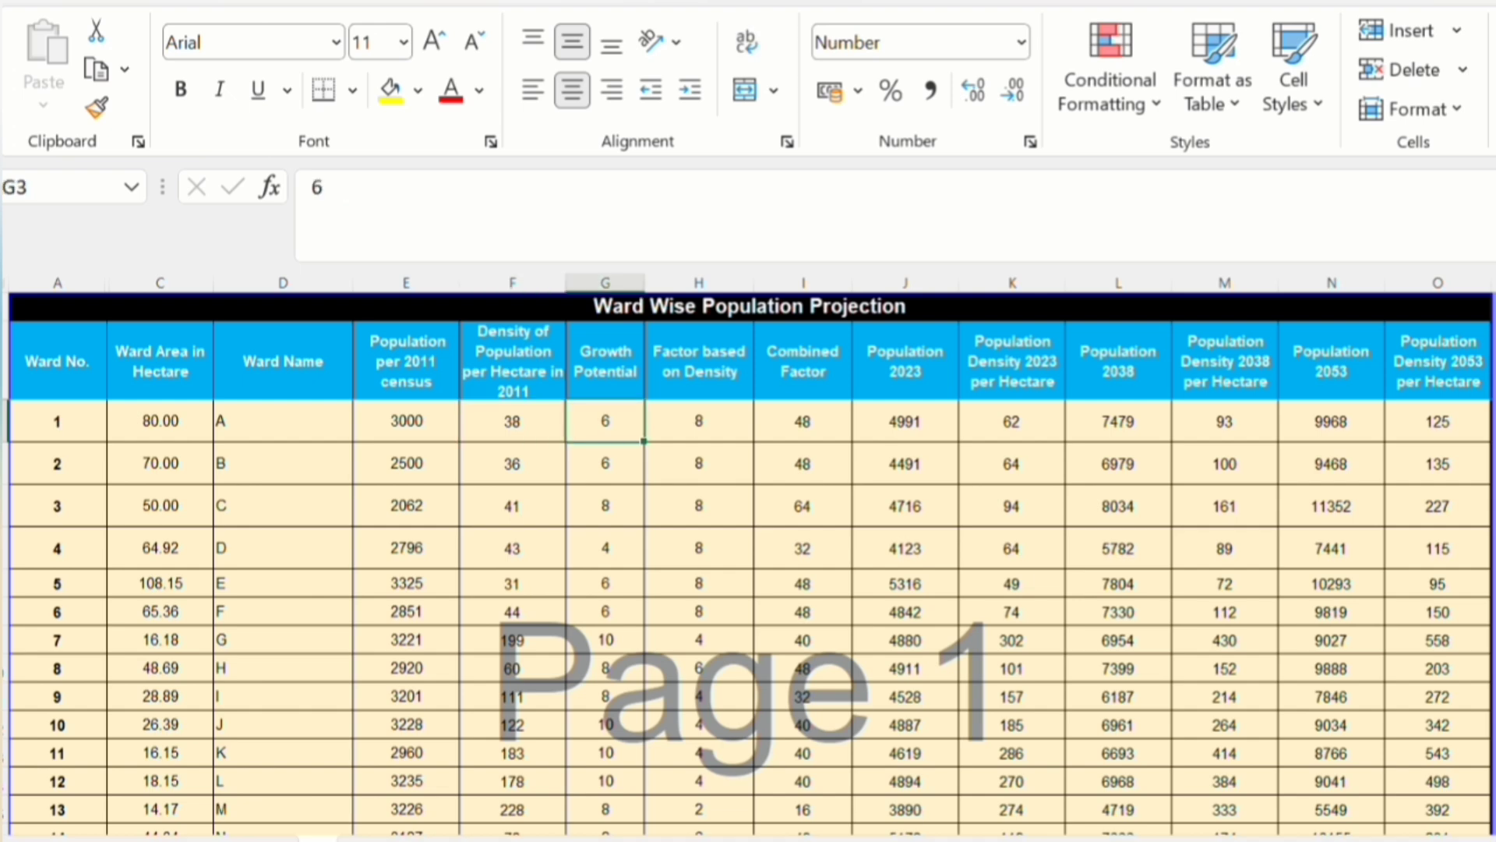
Step: Compare the wards' growth potential and density factors with the Density Growth Factor and Potential growth Factor tables, and return to the MENU sheet
scroll(748, 616, "down", 4)
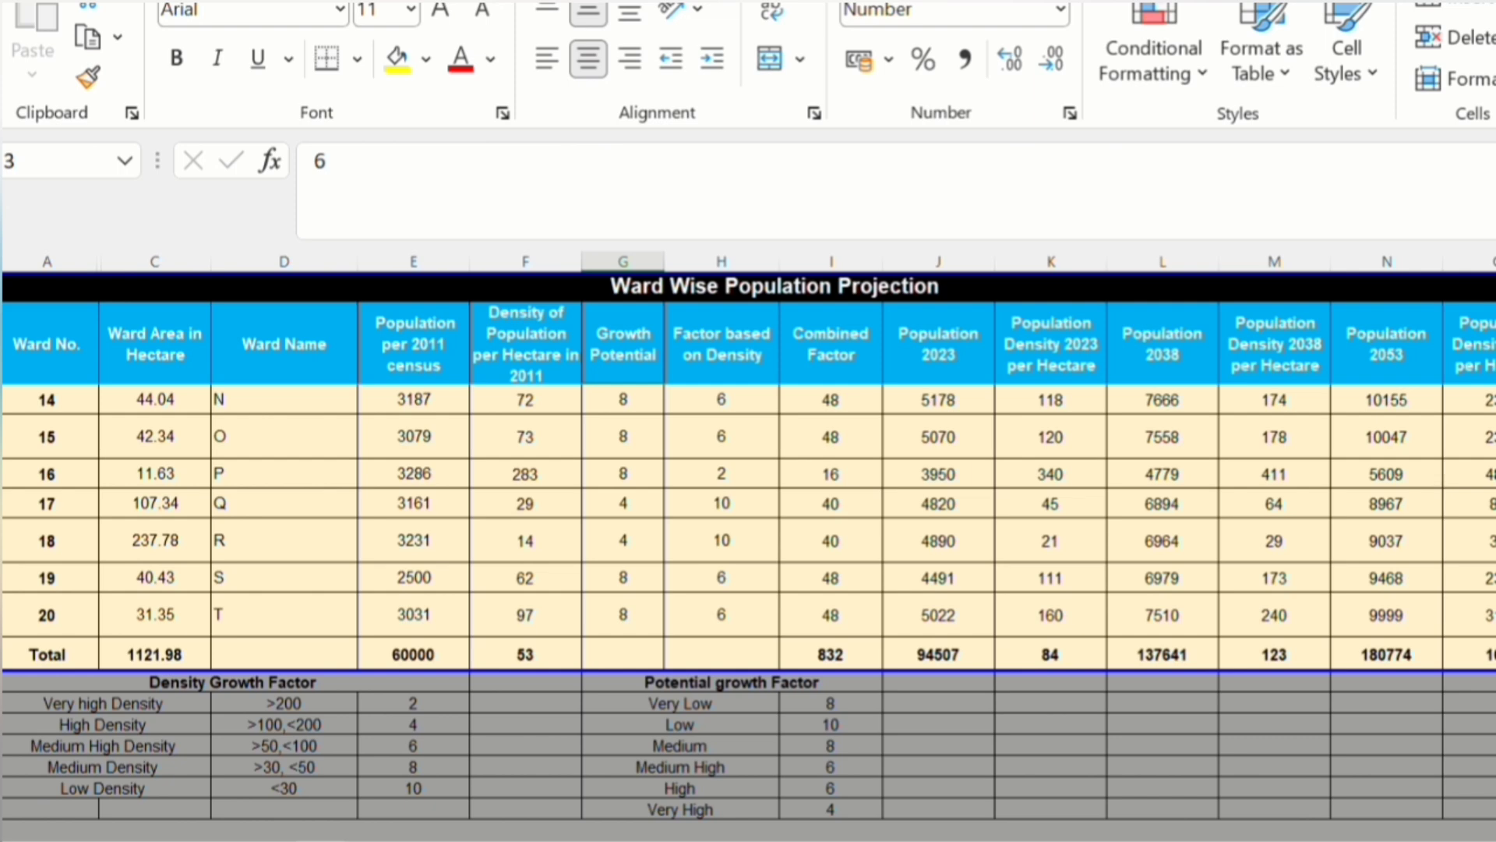
scroll(748, 546, "up", 5)
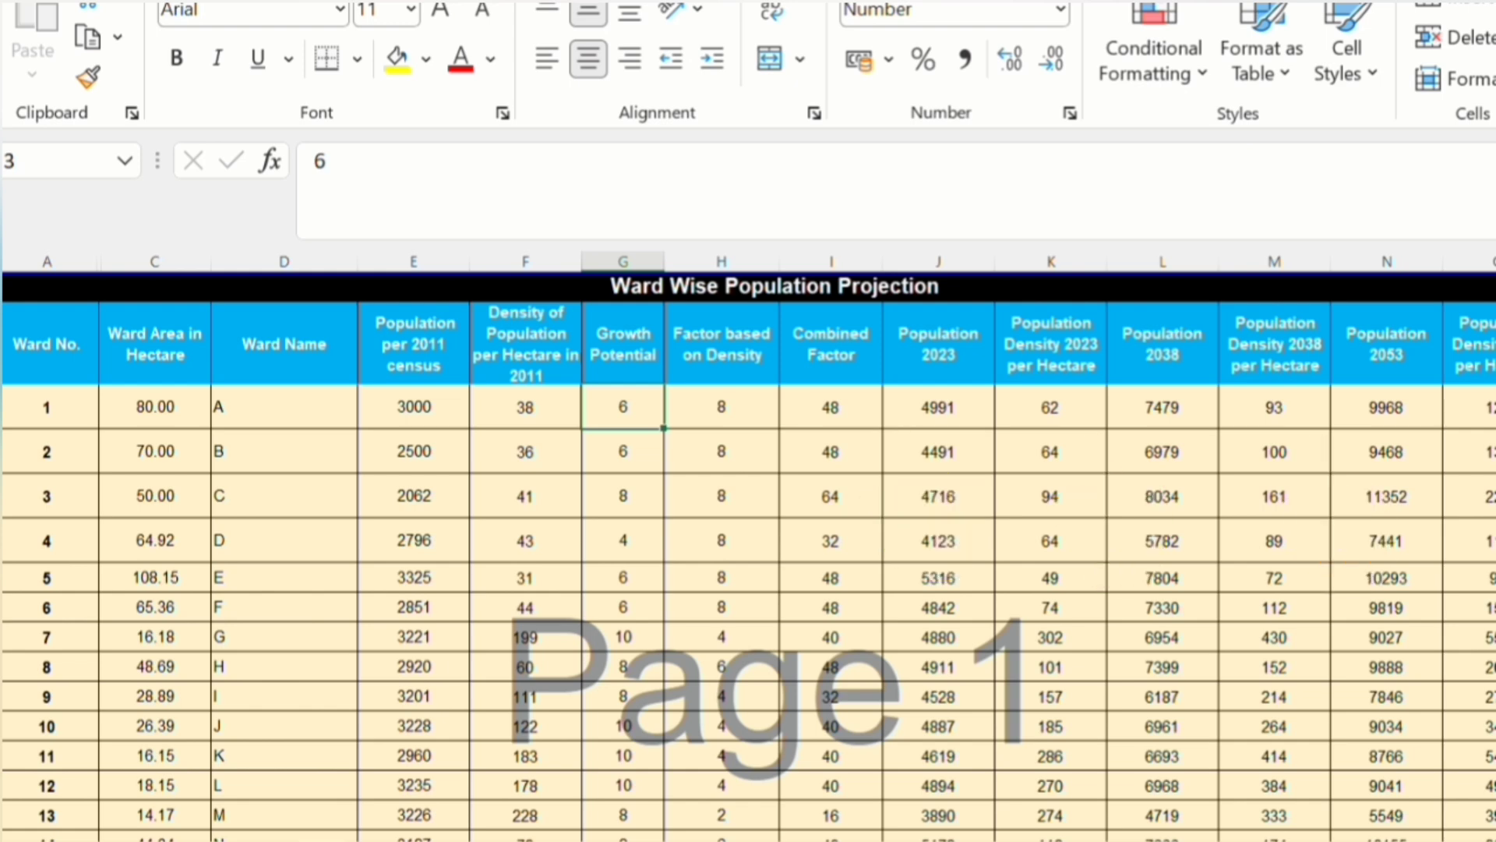
scroll(748, 623, "down", 5)
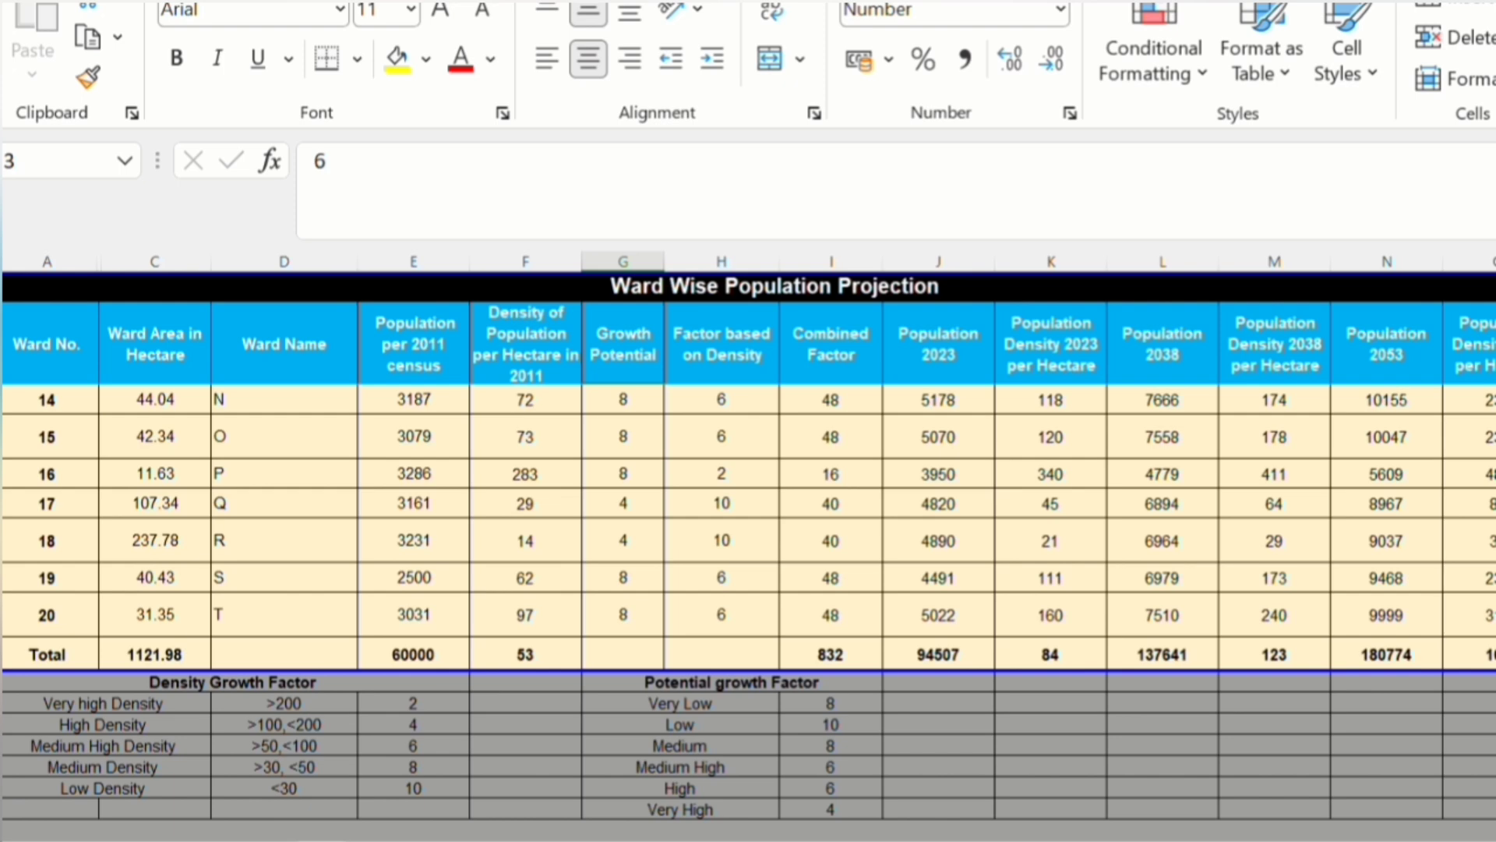
key("ctrl+Page_Up")
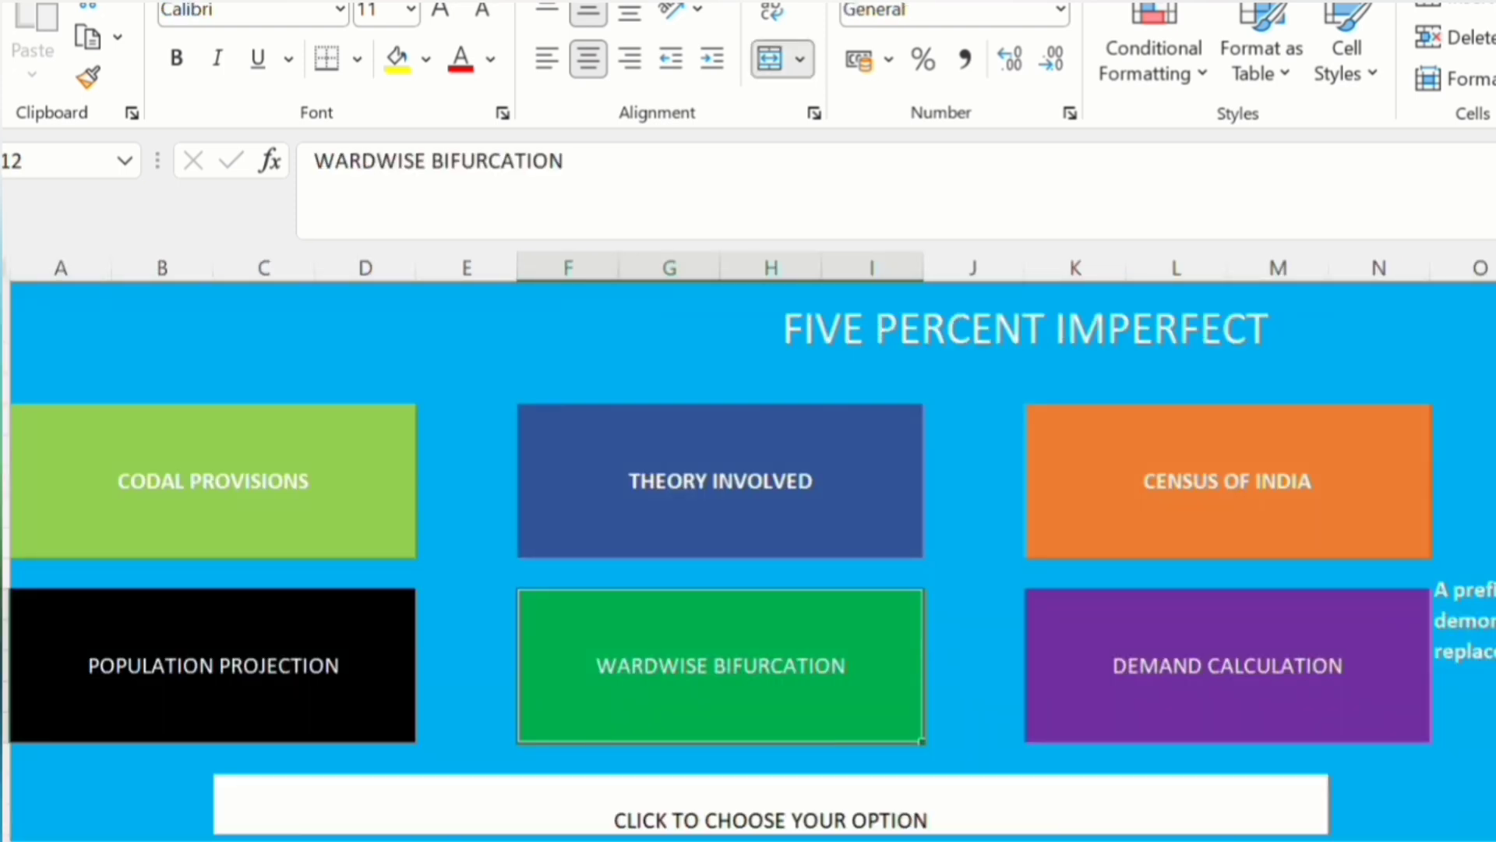
Step: Open the demand calculation sheet and inspect the 2023 water demand formulas for wards 1 and 4
left_click(1227, 665)
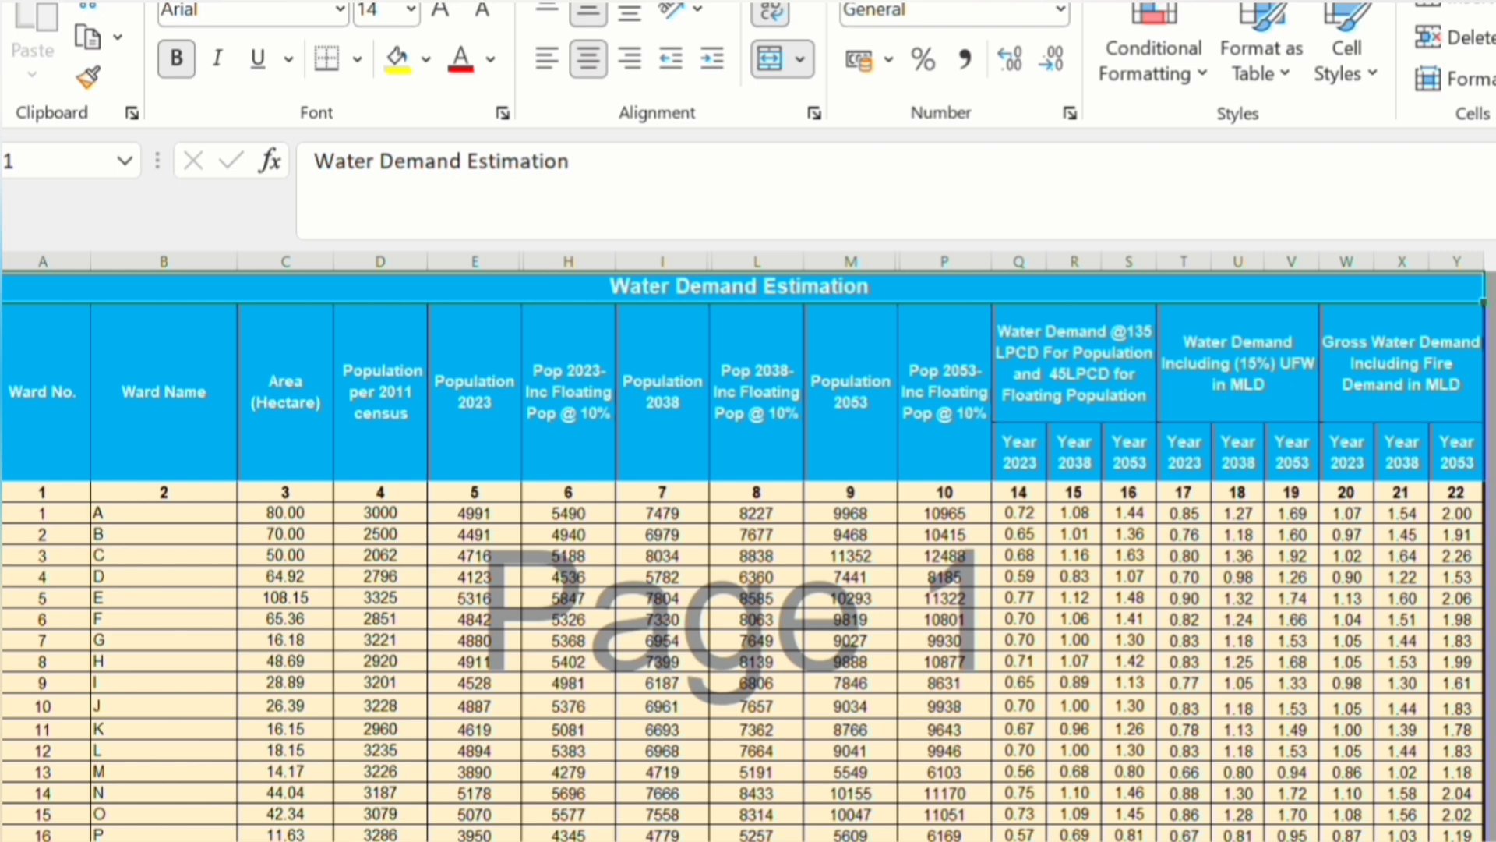
left_click(1020, 513)
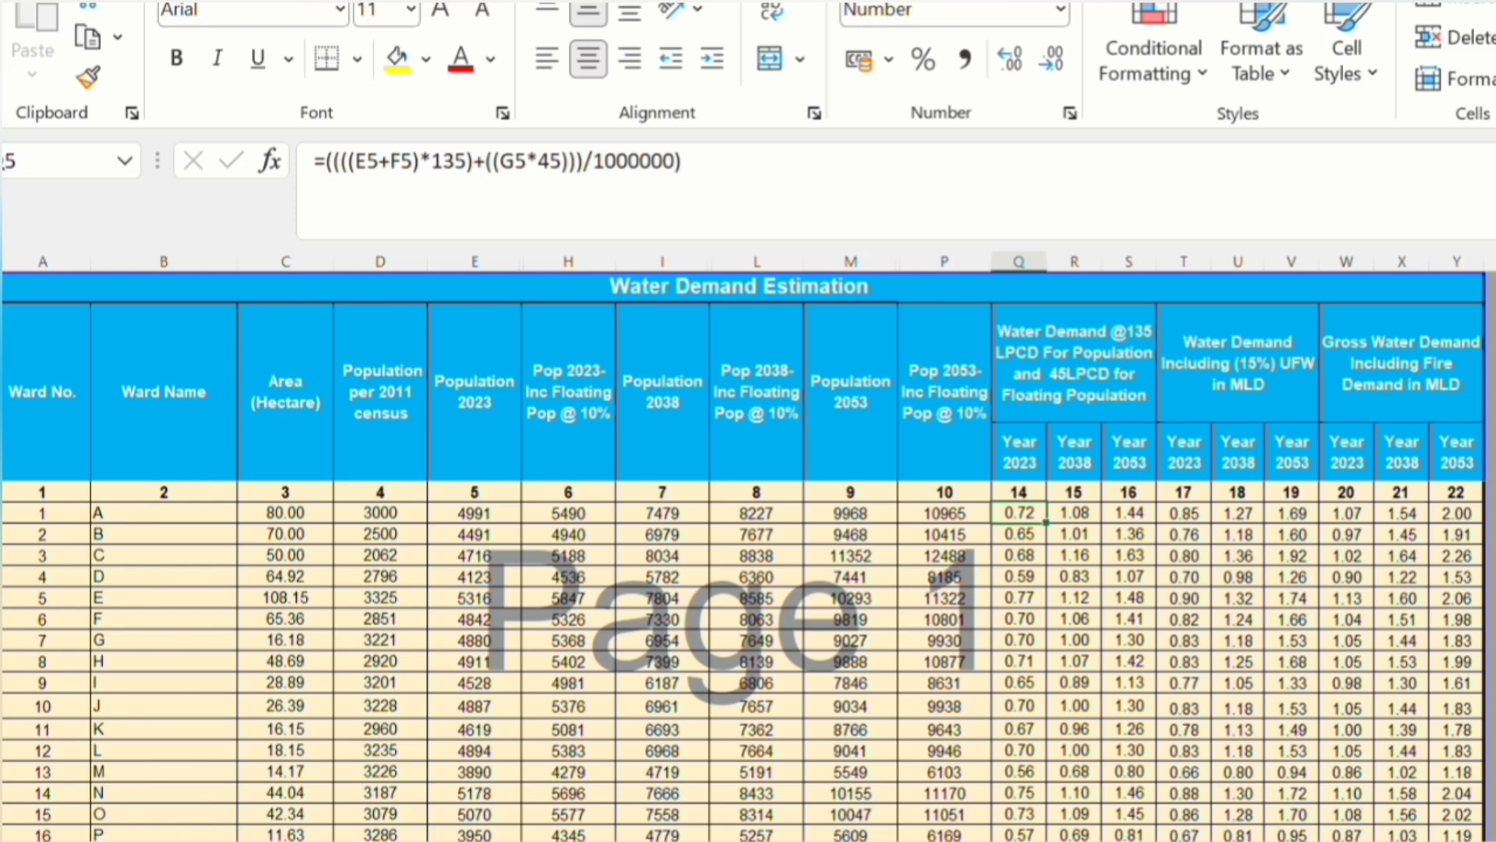
left_click(1019, 577)
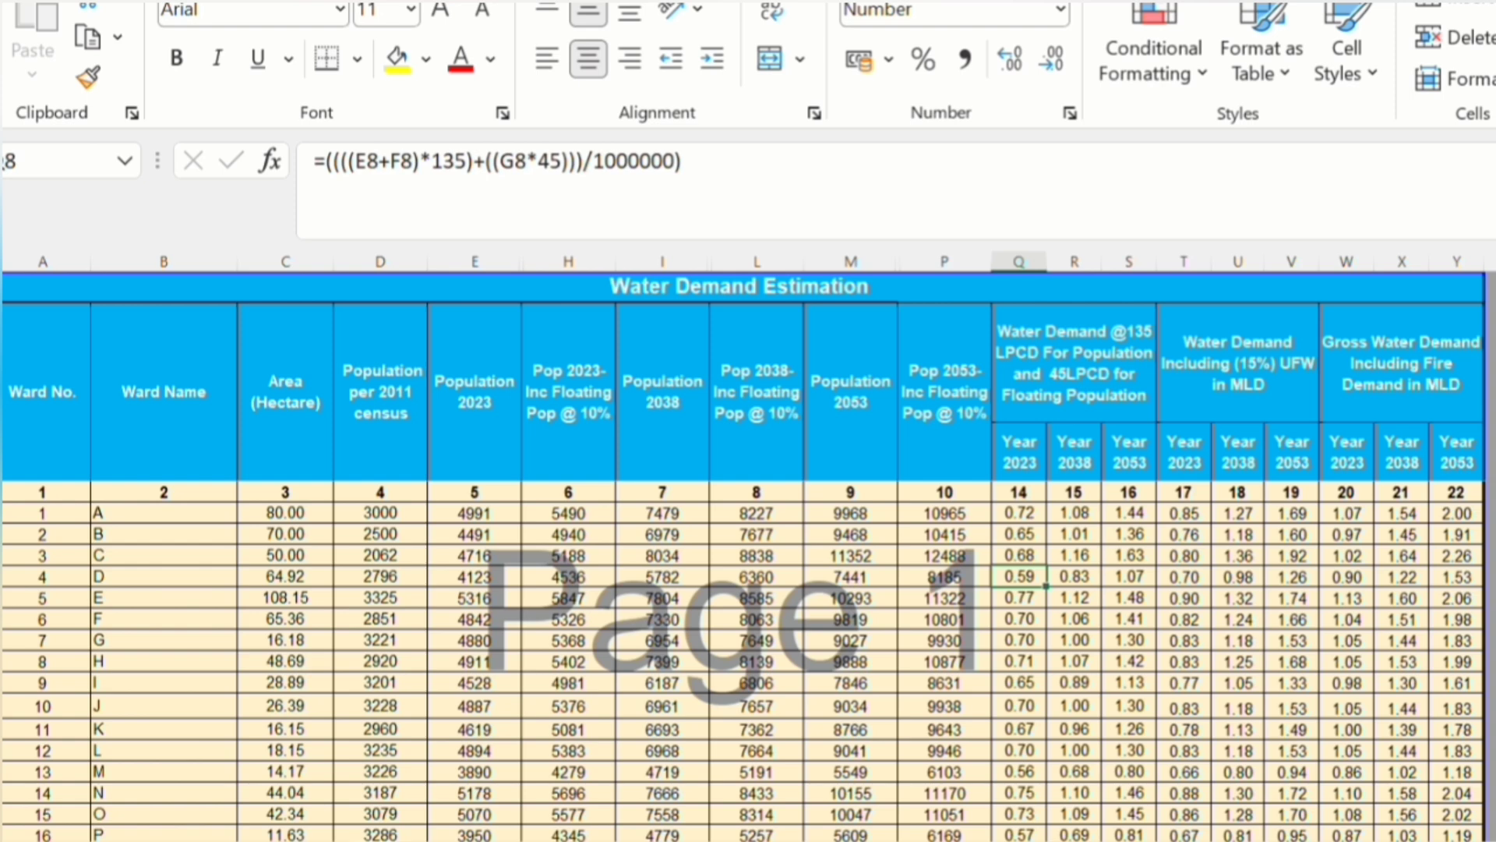
scroll(744, 660, "down", 5)
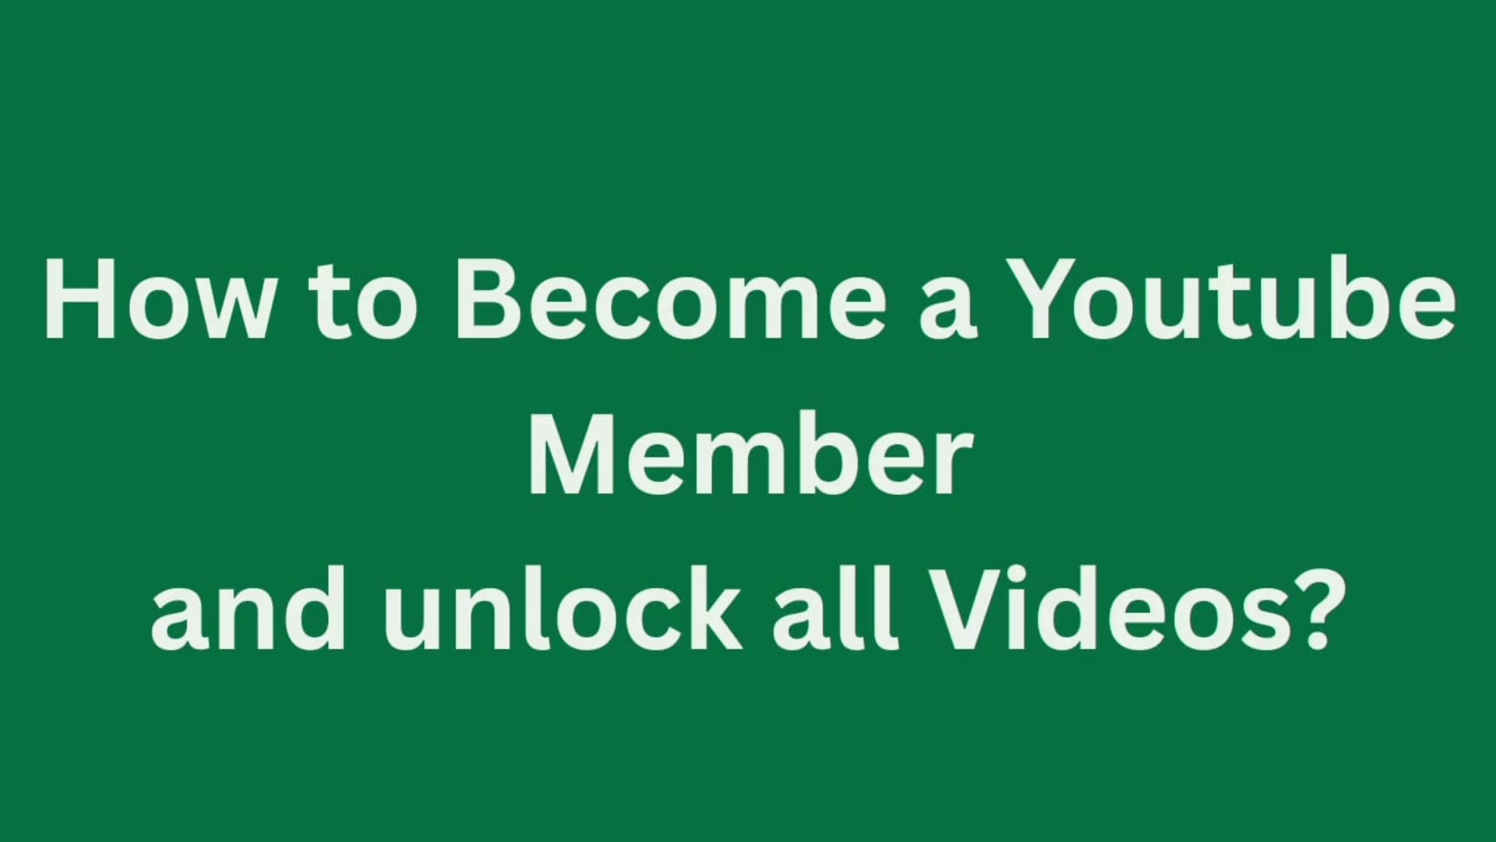
Step: Subscribe to the Five Percent Imperfect channel on YouTube and browse the lectures in its complete water distribution design tutorials playlist
left_click(180, 260)
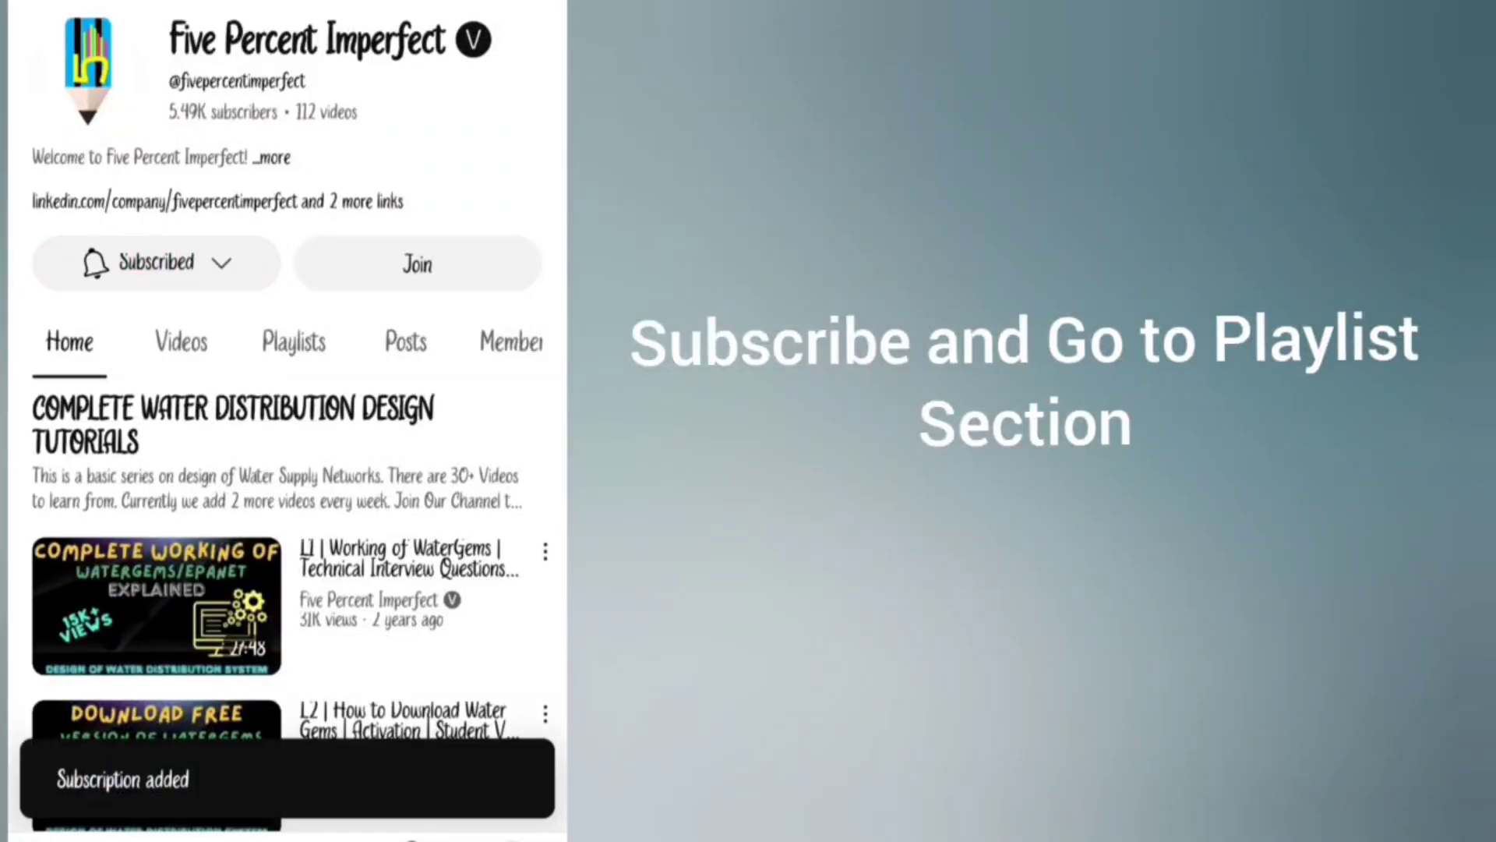
left_click(296, 343)
scroll(288, 421, "down", 6)
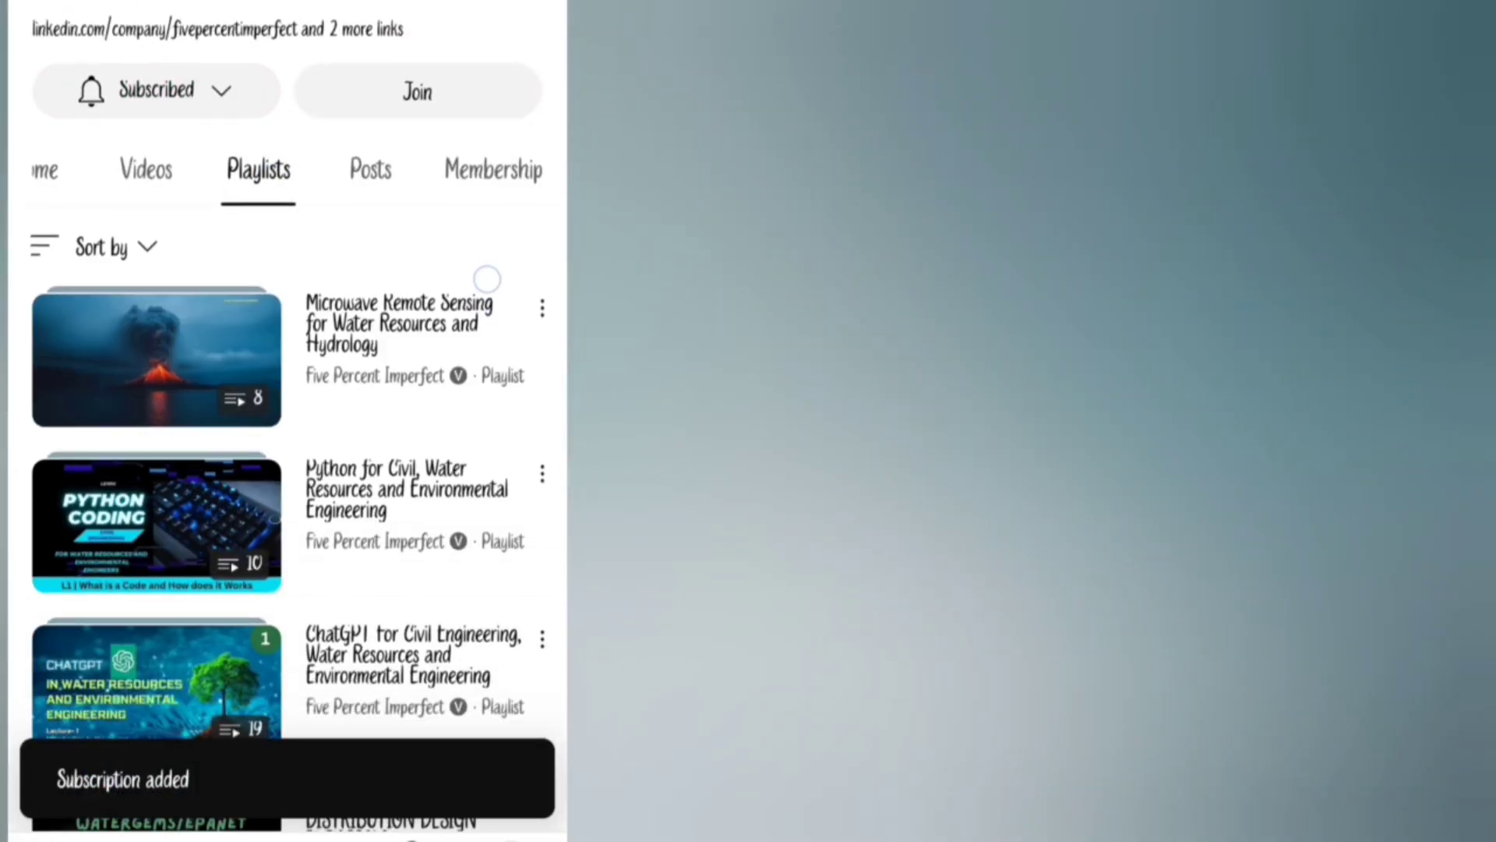
left_click(363, 573)
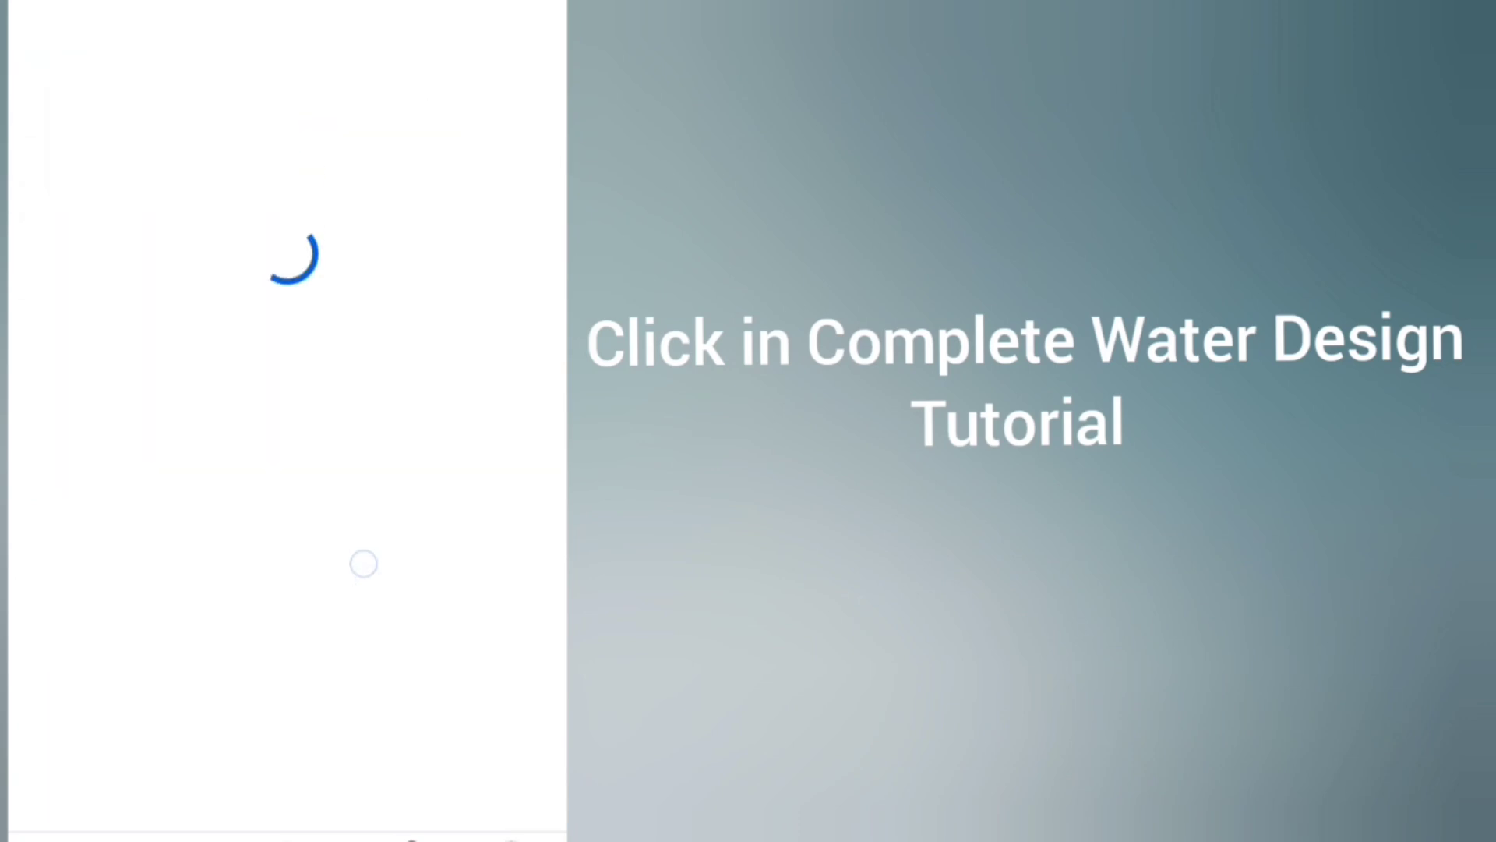
scroll(444, 351, "down", 3)
scroll(446, 312, "down", 10)
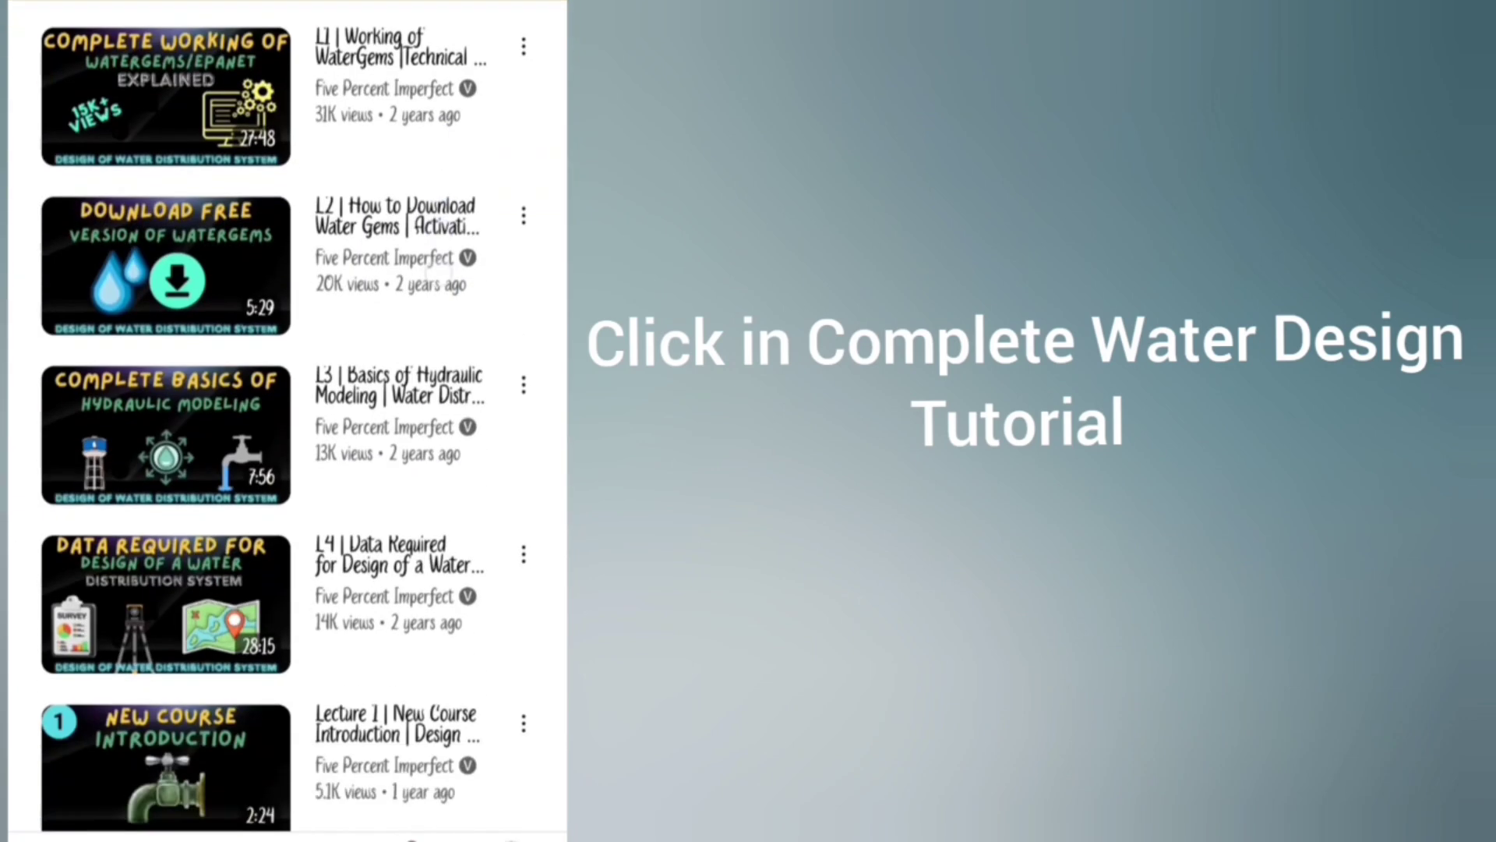
scroll(450, 365, "down", 2)
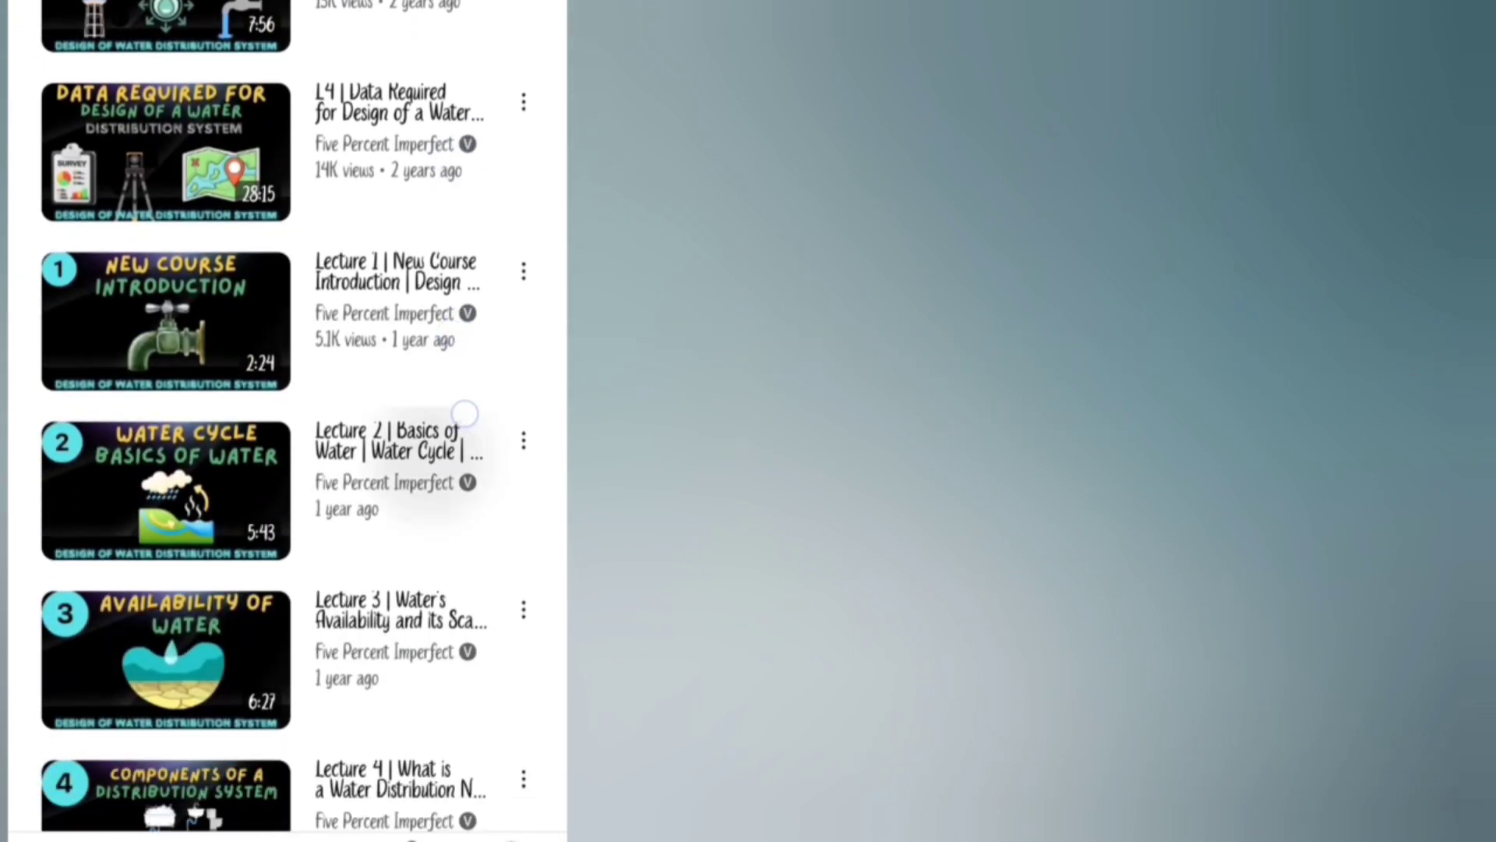